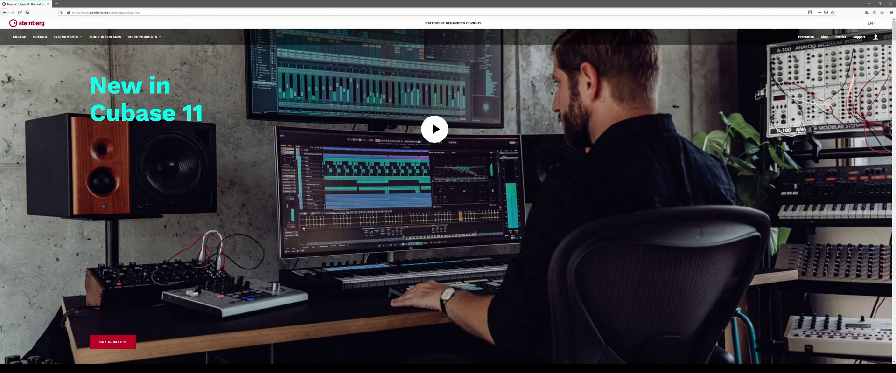
Look through the Cubase 11 new features page, from the highlights to the full feature list and the purchase options
{"action": "scroll", "coordinate": [303, 228], "scroll_direction": "down", "scroll_amount": 5}
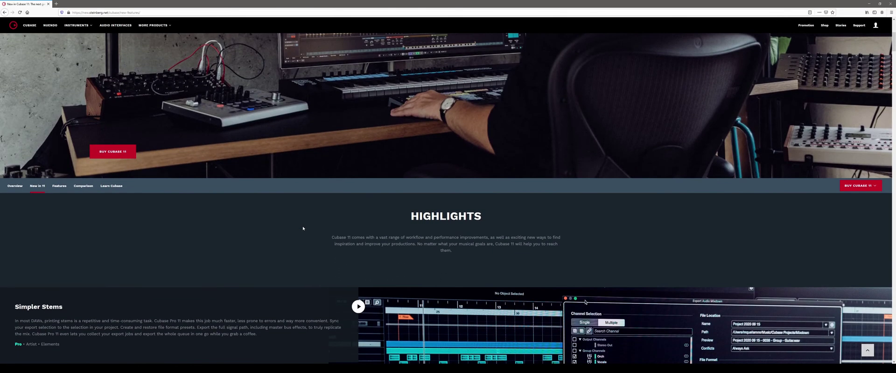
{"action": "scroll", "coordinate": [303, 228], "scroll_direction": "down", "scroll_amount": 3}
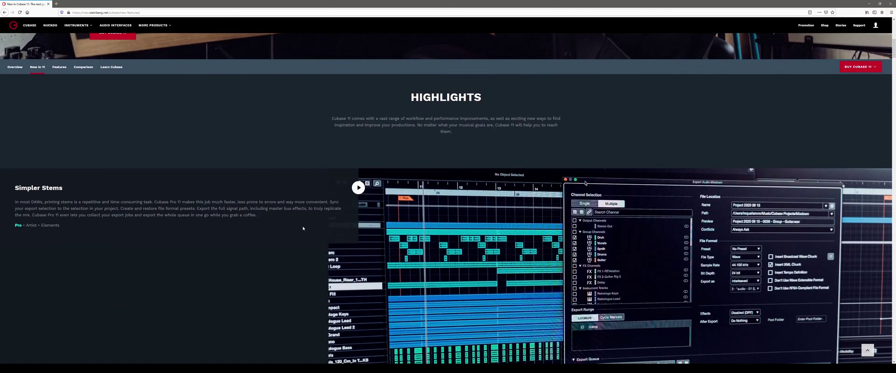
{"action": "scroll", "coordinate": [302, 228], "scroll_direction": "down", "scroll_amount": 2}
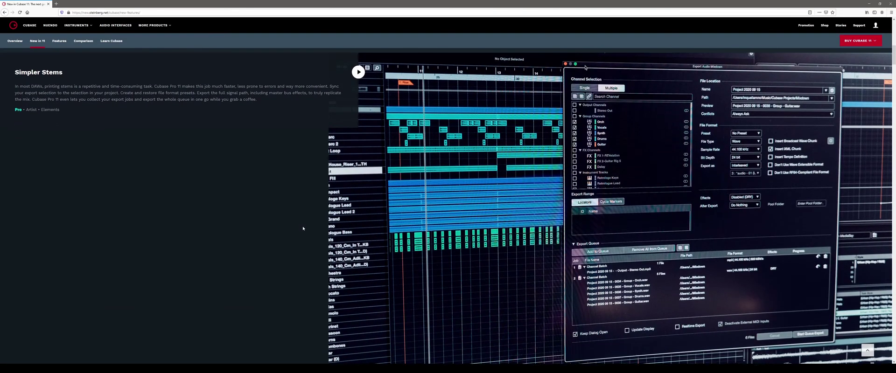
{"action": "scroll", "coordinate": [303, 228], "scroll_direction": "down", "scroll_amount": 3}
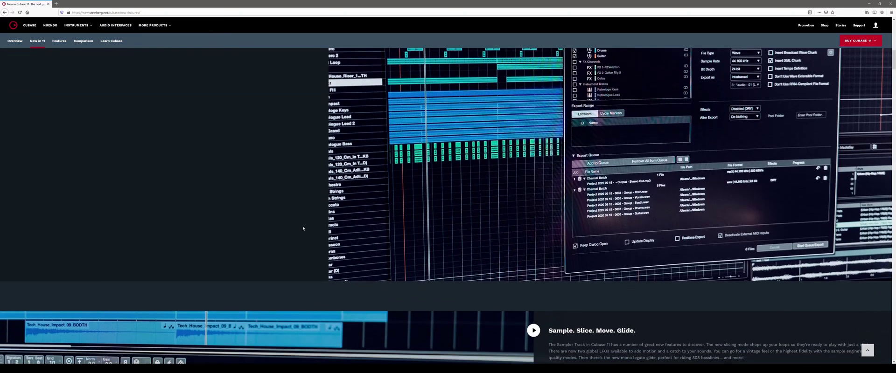
{"action": "scroll", "coordinate": [303, 228], "scroll_direction": "down", "scroll_amount": 3}
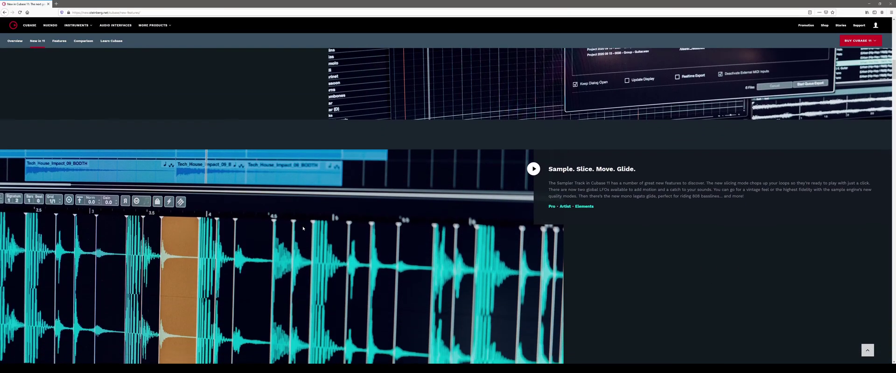
{"action": "scroll", "coordinate": [303, 228], "scroll_direction": "down", "scroll_amount": 2}
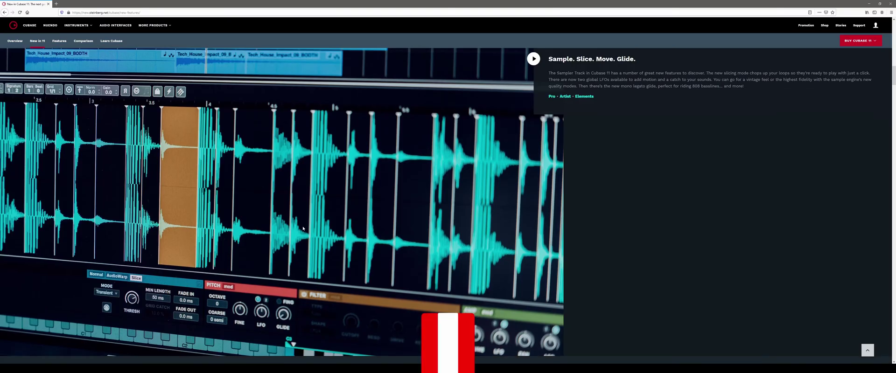
{"action": "scroll", "coordinate": [303, 228], "scroll_direction": "down", "scroll_amount": 1}
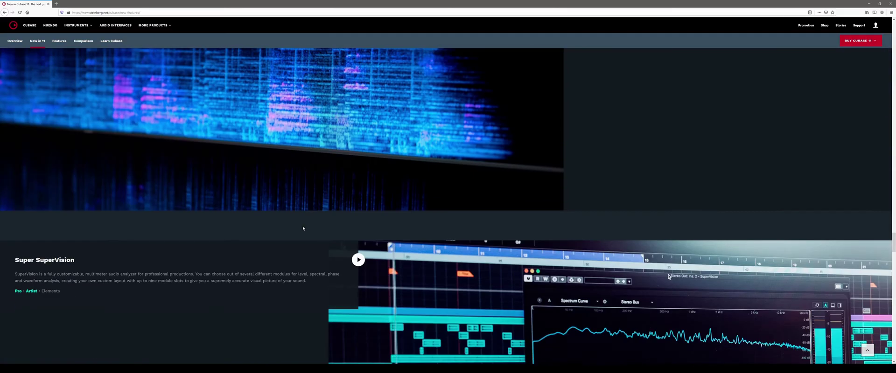
{"action": "scroll", "coordinate": [303, 228], "scroll_direction": "down", "scroll_amount": 4}
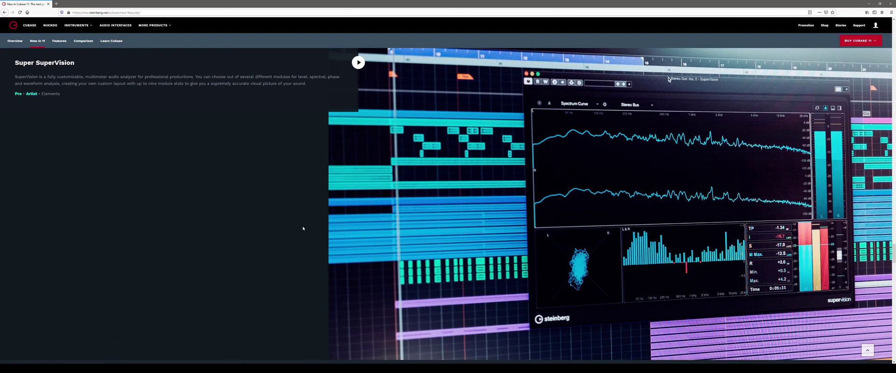
{"action": "scroll", "coordinate": [303, 228], "scroll_direction": "down", "scroll_amount": 7}
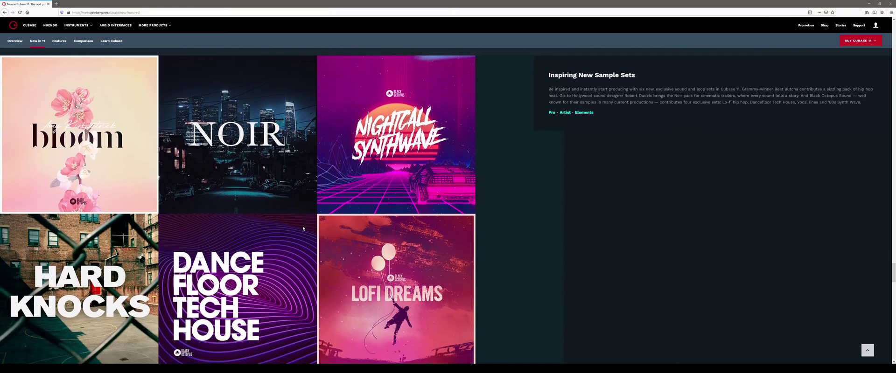
{"action": "scroll", "coordinate": [302, 228], "scroll_direction": "down", "scroll_amount": 7}
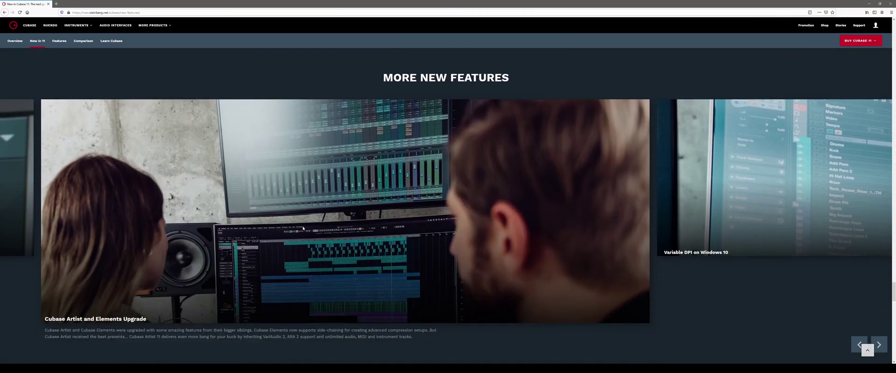
{"action": "scroll", "coordinate": [302, 228], "scroll_direction": "down", "scroll_amount": 6}
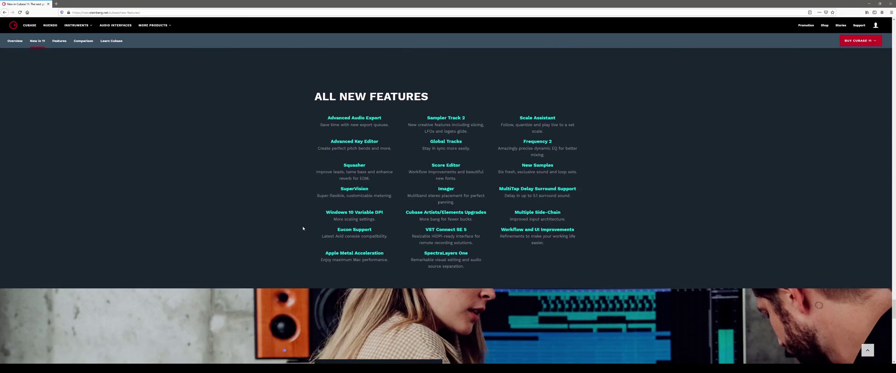
{"action": "scroll", "coordinate": [303, 229], "scroll_direction": "down", "scroll_amount": 7}
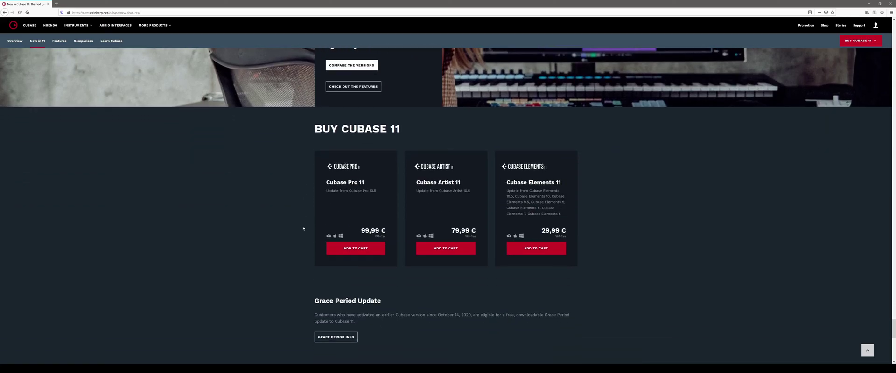
{"action": "scroll", "coordinate": [302, 228], "scroll_direction": "down", "scroll_amount": 5}
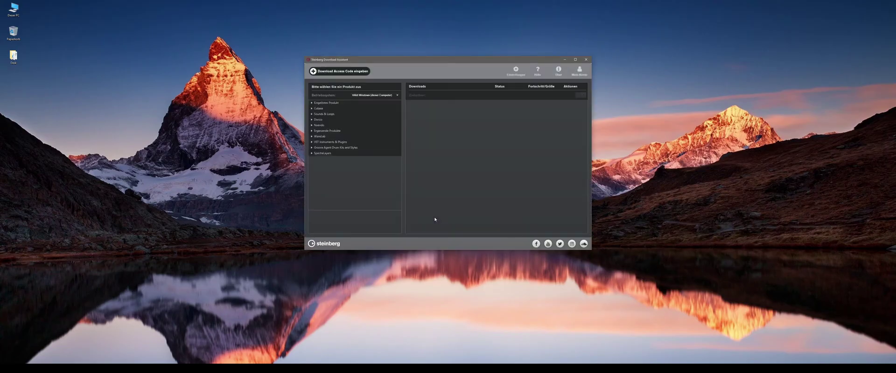
In Steinberg Download Assistant, expand the Cubase product category and select Cubase Pro 11
{"action": "left_click", "coordinate": [319, 103]}
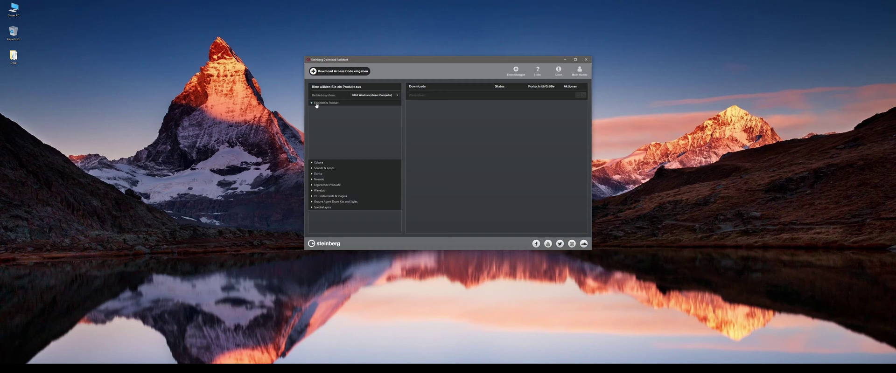
{"action": "left_click", "coordinate": [320, 104]}
{"action": "left_click", "coordinate": [313, 108]}
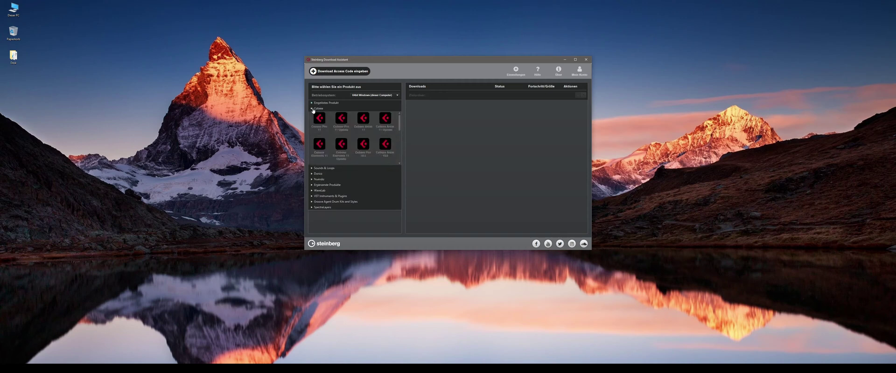
{"action": "left_click", "coordinate": [319, 118]}
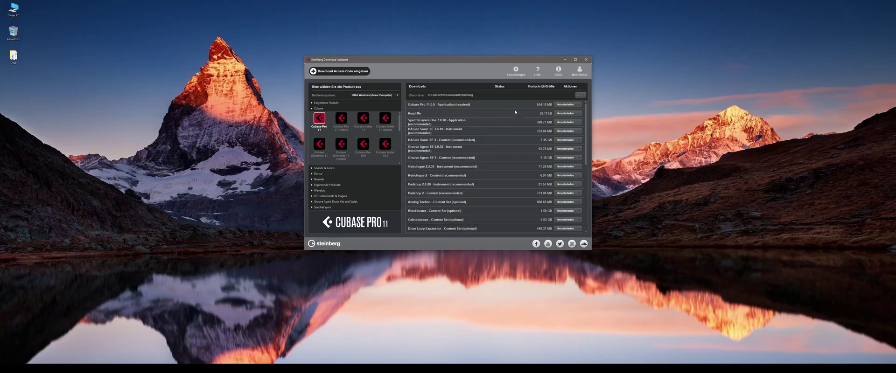
Look through the Cubase Pro 11 download list, from the required application to the optional content sets
{"action": "scroll", "coordinate": [515, 113], "scroll_direction": "down", "scroll_amount": 1}
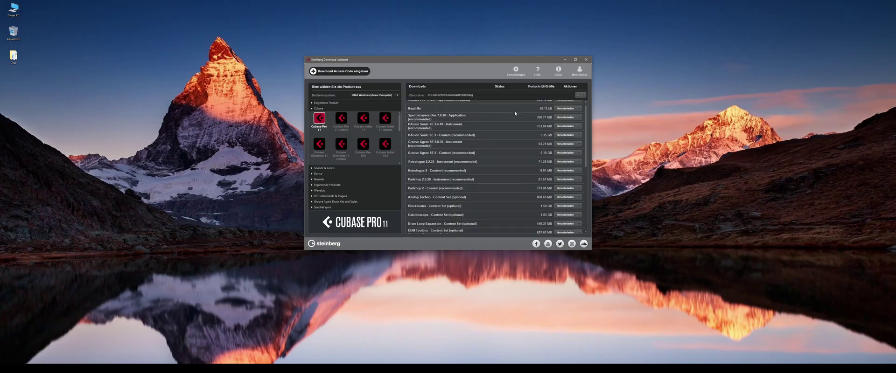
{"action": "scroll", "coordinate": [515, 113], "scroll_direction": "down", "scroll_amount": 1}
{"action": "scroll", "coordinate": [515, 115], "scroll_direction": "down", "scroll_amount": 2}
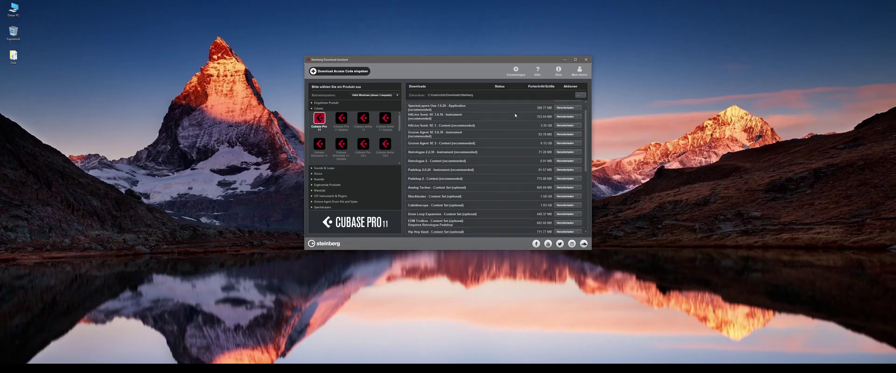
{"action": "scroll", "coordinate": [515, 115], "scroll_direction": "down", "scroll_amount": 3}
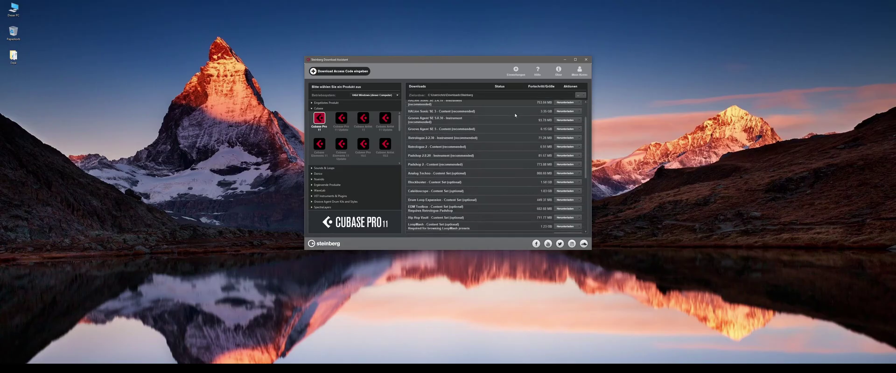
{"action": "scroll", "coordinate": [515, 114], "scroll_direction": "down", "scroll_amount": 4}
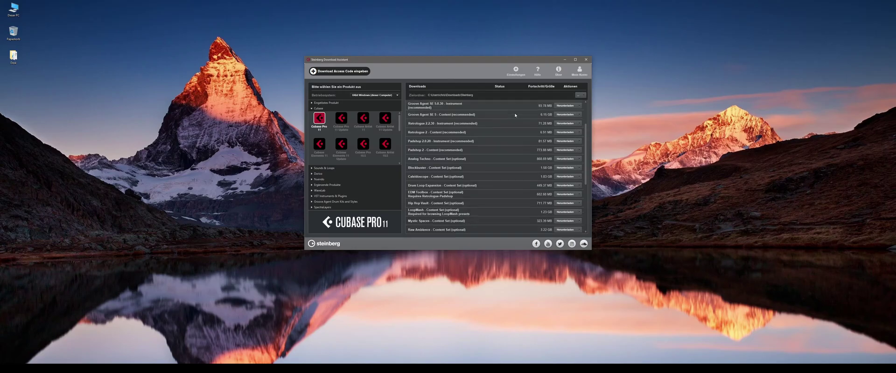
{"action": "scroll", "coordinate": [515, 115], "scroll_direction": "down", "scroll_amount": 4}
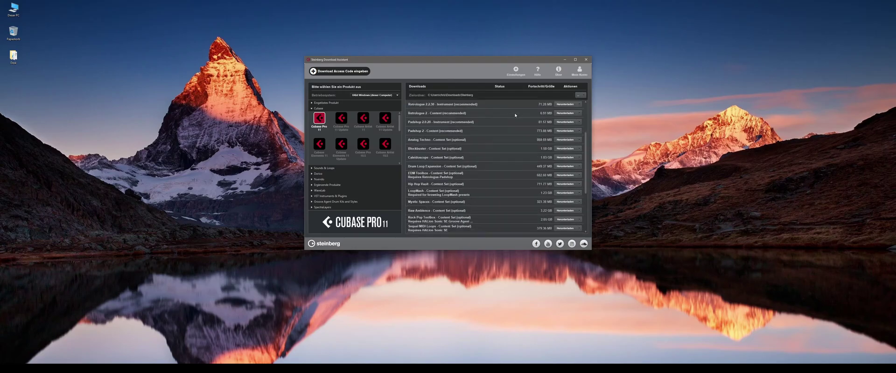
{"action": "scroll", "coordinate": [515, 115], "scroll_direction": "down", "scroll_amount": 4}
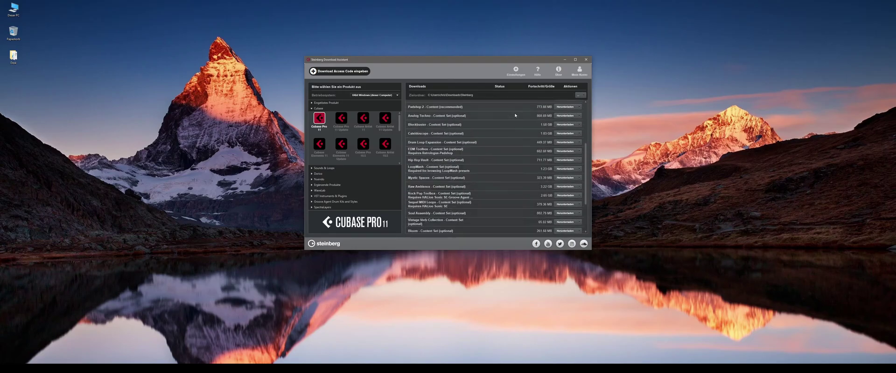
{"action": "scroll", "coordinate": [515, 115], "scroll_direction": "down", "scroll_amount": 5}
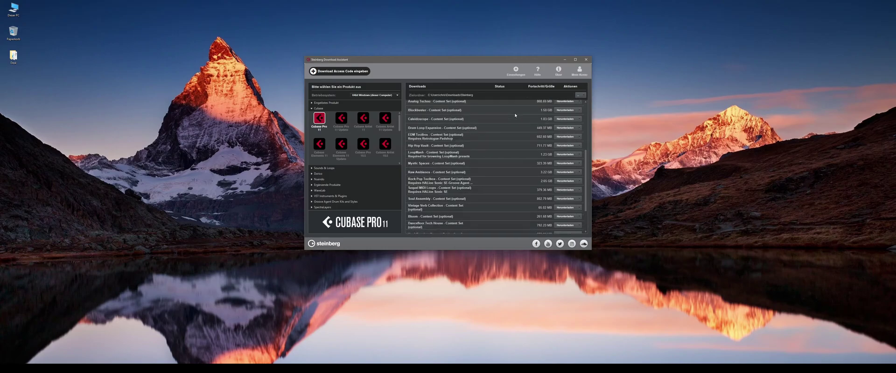
{"action": "scroll", "coordinate": [515, 114], "scroll_direction": "down", "scroll_amount": 1}
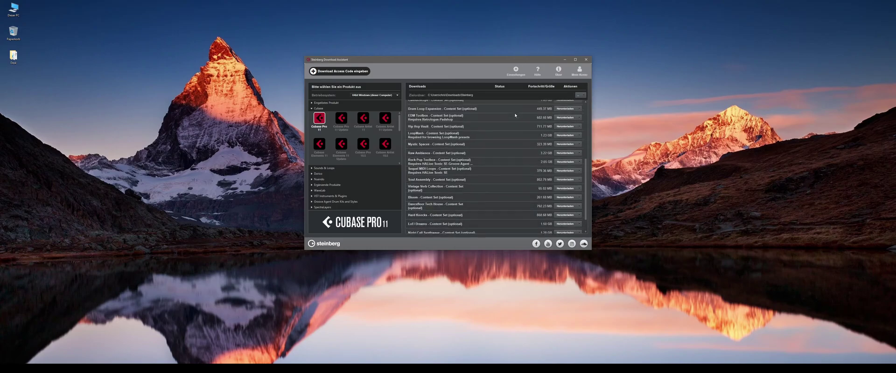
{"action": "scroll", "coordinate": [515, 115], "scroll_direction": "down", "scroll_amount": 4}
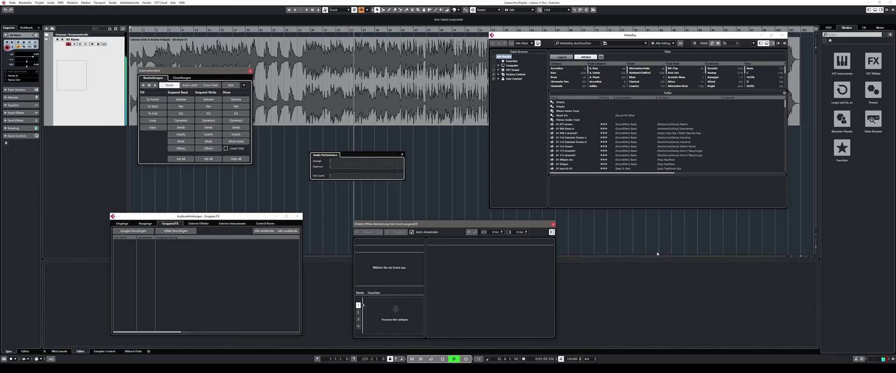
In Cubase, show the MixConsole window and close the Direct Offline Processing window
{"action": "key", "text": "F3"}
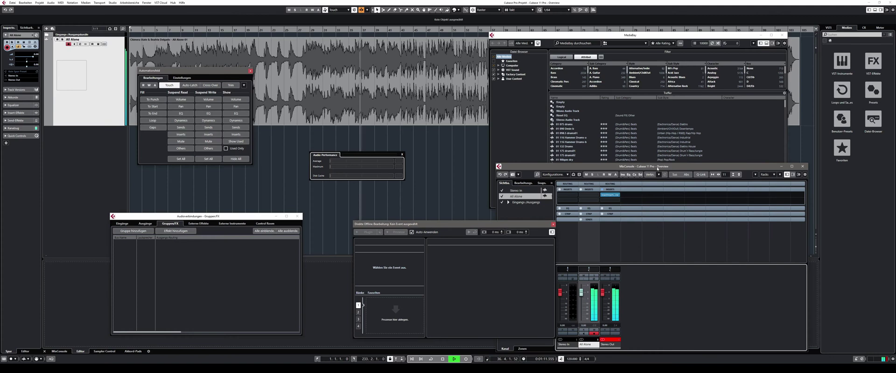
{"action": "left_click", "coordinate": [552, 224]}
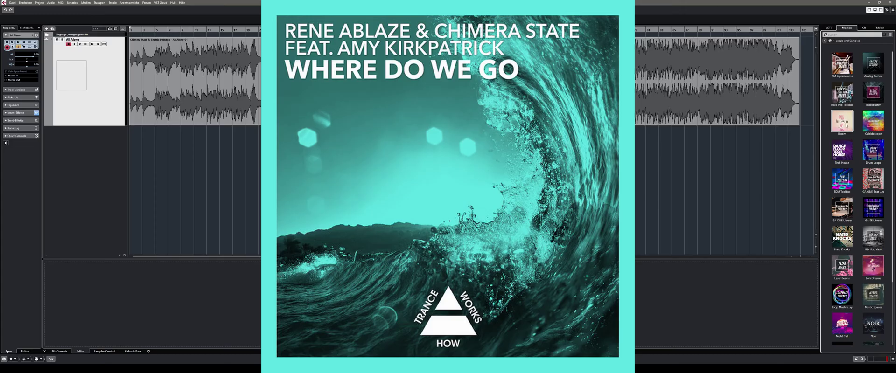
Open the Bloom set in Loops and Samples and mute the All Alone track
{"action": "left_click", "coordinate": [846, 125]}
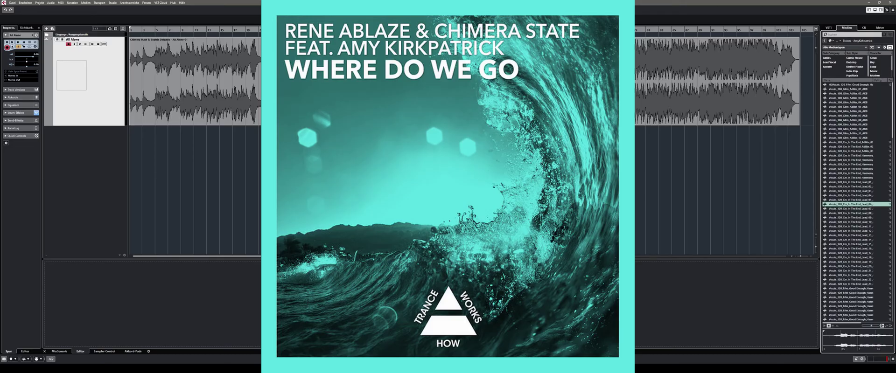
{"action": "left_click", "coordinate": [57, 40]}
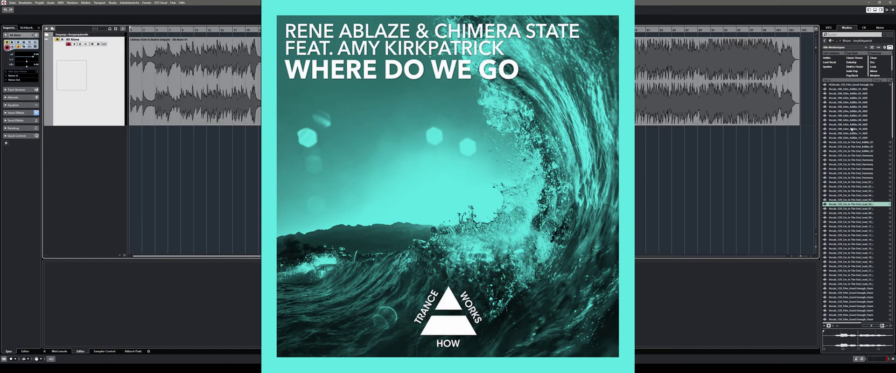
Audition several Bloom vocal samples, including ad-libs plus harmony and lead takes of In The End and Good Enough
{"action": "left_click", "coordinate": [844, 89]}
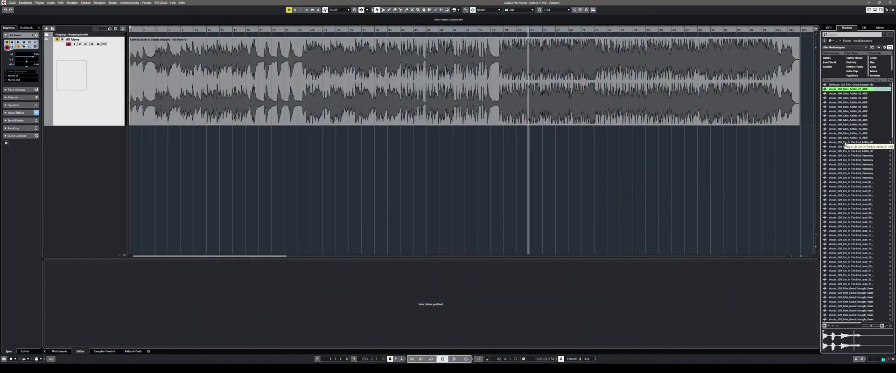
{"action": "left_click", "coordinate": [844, 142]}
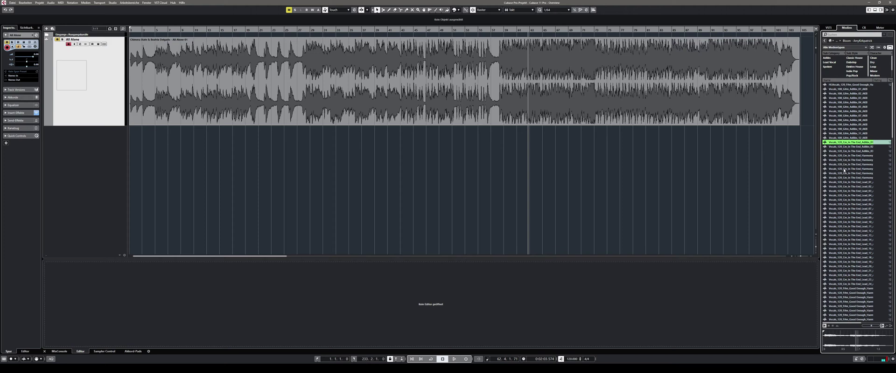
{"action": "left_click", "coordinate": [844, 156]}
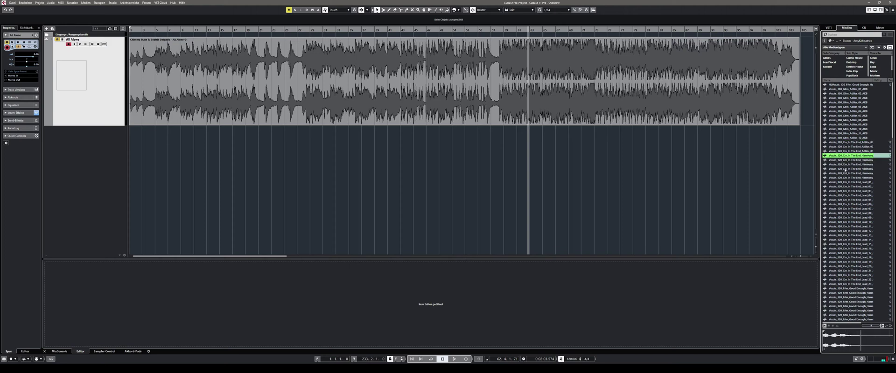
{"action": "left_click", "coordinate": [847, 183]}
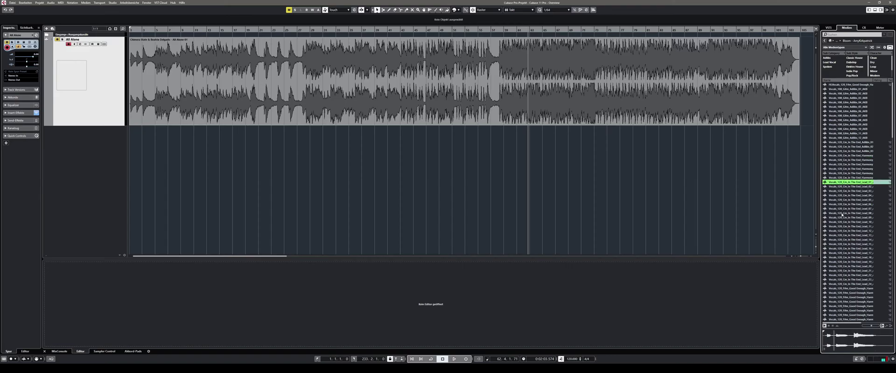
{"action": "left_click", "coordinate": [844, 239]}
{"action": "scroll", "coordinate": [844, 280], "scroll_direction": "down", "scroll_amount": 10}
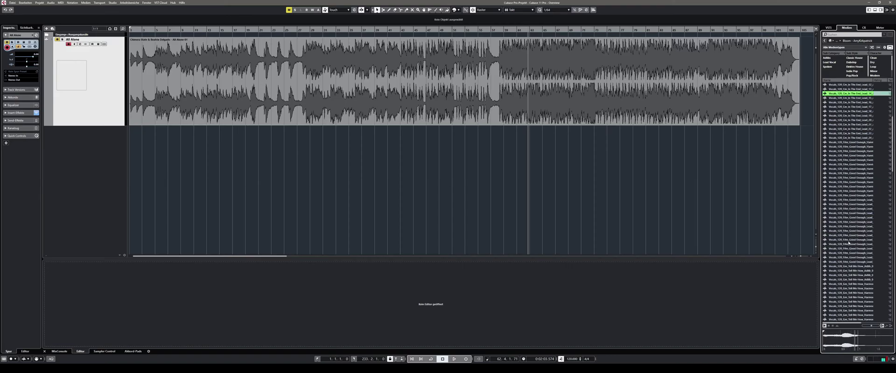
{"action": "left_click", "coordinate": [843, 195]}
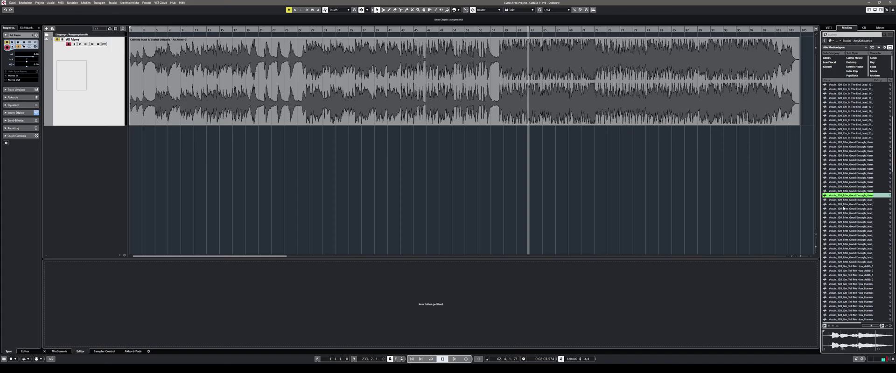
Place a Good Enough lead vocal sample on its own track at the project start and set the locators around it
{"action": "left_click", "coordinate": [844, 227]}
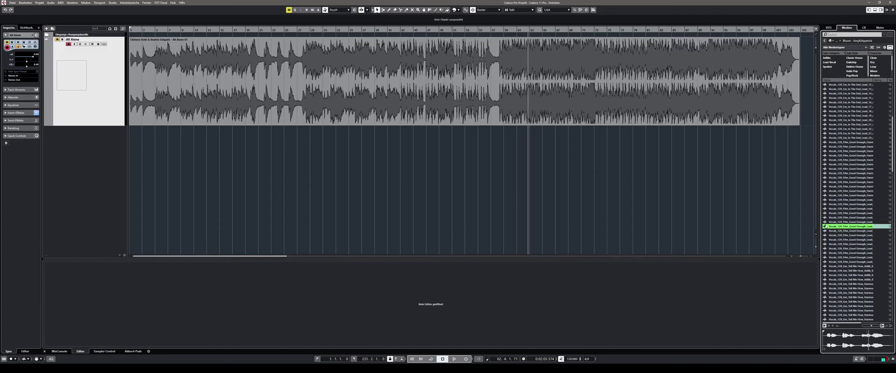
{"action": "mouse_move", "coordinate": [824, 228]}
{"action": "left_mouse_down"}
{"action": "mouse_move", "coordinate": [117, 146]}
{"action": "mouse_move", "coordinate": [156, 146]}
{"action": "left_mouse_up"}
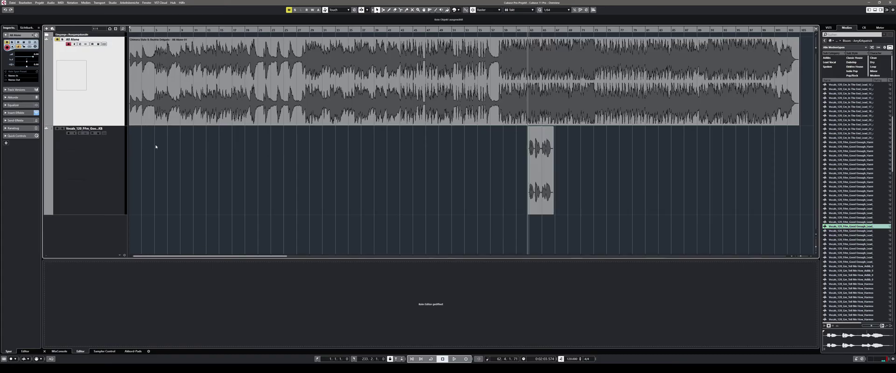
{"action": "left_click_drag", "start_coordinate": [536, 163], "coordinate": [138, 163]}
{"action": "key", "text": "p"}
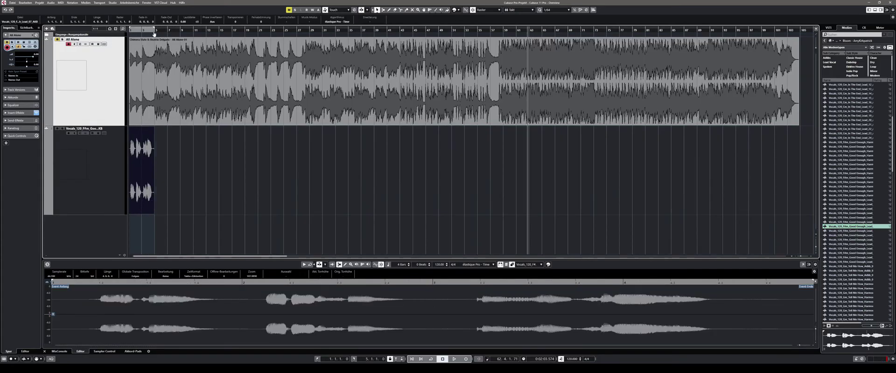
Audition an ad-lib and a lead take of the Bloom vocal Tell Me How
{"action": "left_click", "coordinate": [853, 266]}
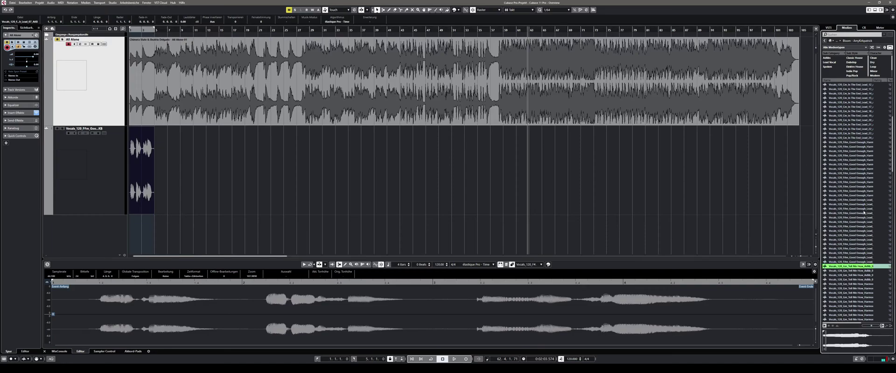
{"action": "scroll", "coordinate": [857, 252], "scroll_direction": "down", "scroll_amount": 7}
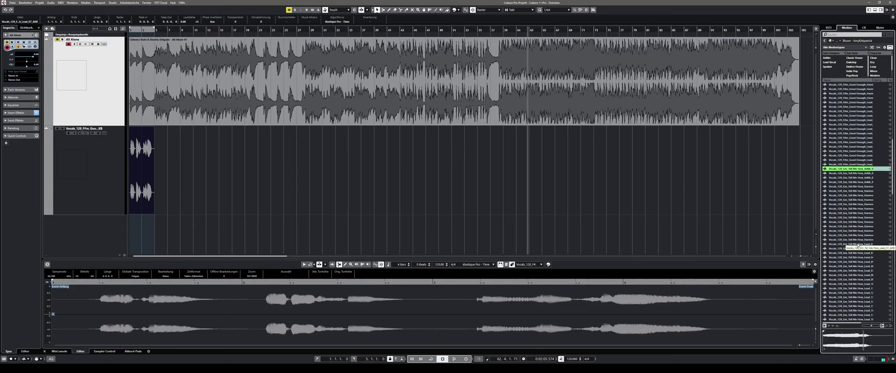
{"action": "left_click", "coordinate": [857, 244]}
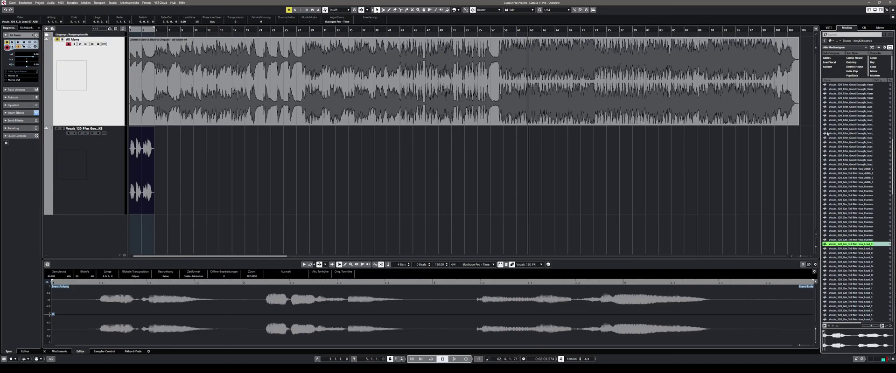
Open the Rock Pop Toolbox set in Loops and Samples and audition cross-stick and ride bell samples from its first CR kits
{"action": "left_click", "coordinate": [825, 41]}
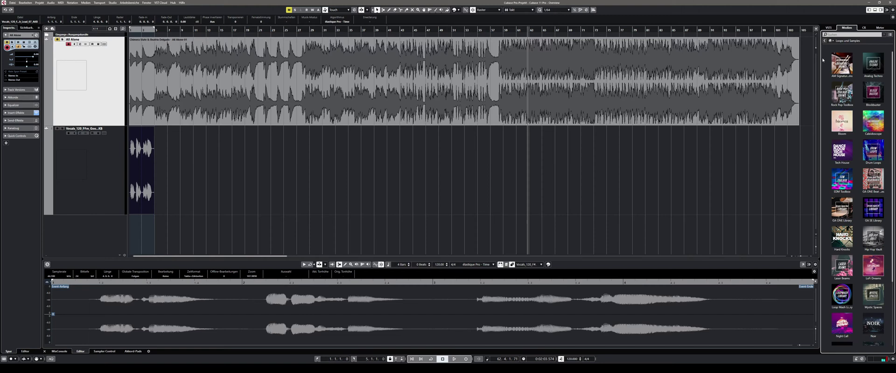
{"action": "left_click", "coordinate": [839, 93]}
{"action": "left_click", "coordinate": [840, 125]}
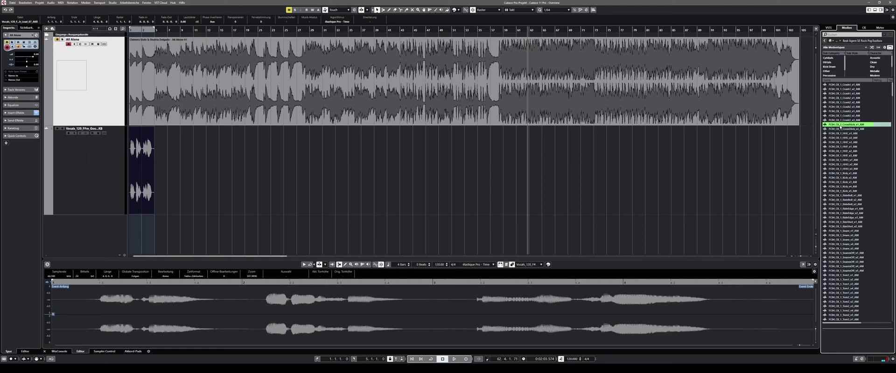
{"action": "left_click", "coordinate": [844, 169]}
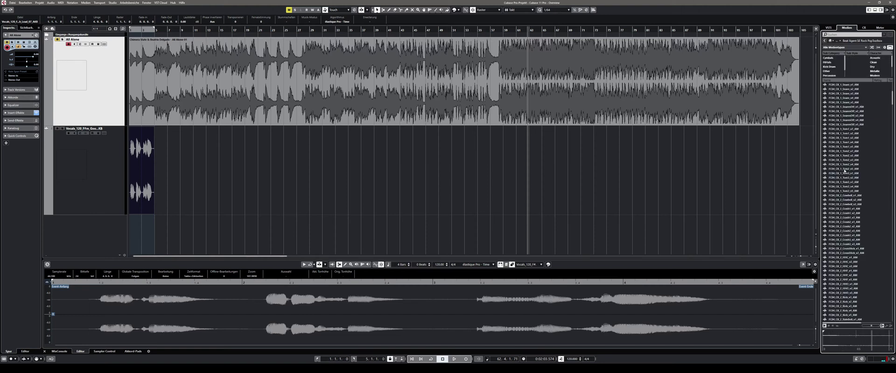
{"action": "scroll", "coordinate": [845, 178], "scroll_direction": "down", "scroll_amount": 10}
{"action": "left_click", "coordinate": [845, 182]}
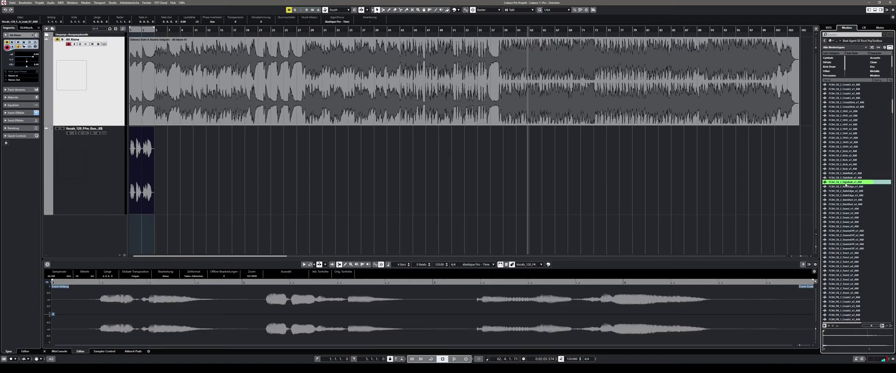
Audition further Rock Pop Toolbox drum hits, including crash, cross-stick and snare samples from the PK_3 to PK_5 kits
{"action": "scroll", "coordinate": [845, 184], "scroll_direction": "down", "scroll_amount": 20}
{"action": "left_click", "coordinate": [846, 182]}
{"action": "scroll", "coordinate": [846, 185], "scroll_direction": "down", "scroll_amount": 20}
{"action": "left_click", "coordinate": [846, 182]}
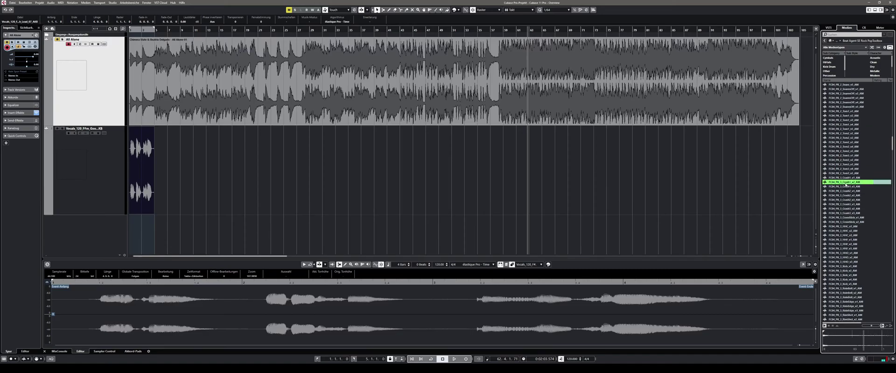
{"action": "scroll", "coordinate": [845, 184], "scroll_direction": "down", "scroll_amount": 20}
{"action": "left_click", "coordinate": [845, 182]}
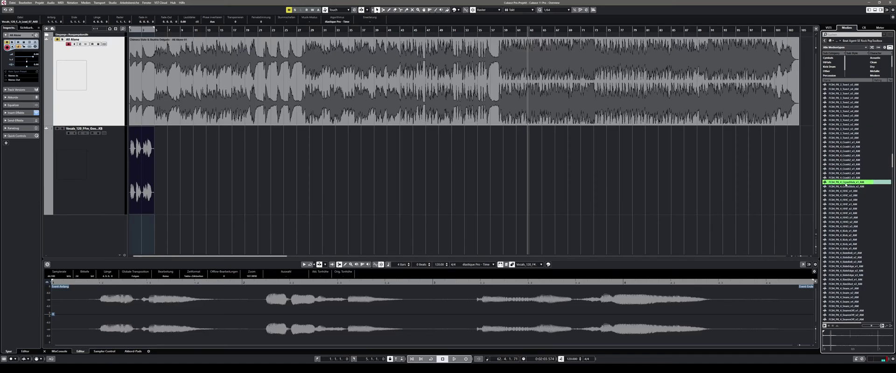
{"action": "scroll", "coordinate": [846, 185], "scroll_direction": "down", "scroll_amount": 20}
{"action": "left_click", "coordinate": [845, 182]}
{"action": "scroll", "coordinate": [845, 185], "scroll_direction": "down", "scroll_amount": 11}
{"action": "left_click", "coordinate": [845, 183]}
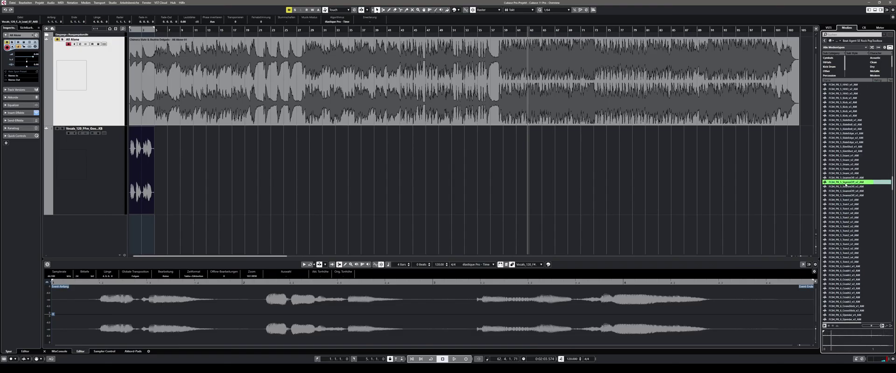
Audition Rock Pop Toolbox hits from the PK_6 to PK_8 kits, including tom, crash and snare samples
{"action": "scroll", "coordinate": [846, 185], "scroll_direction": "down", "scroll_amount": 11}
{"action": "left_click", "coordinate": [846, 187]}
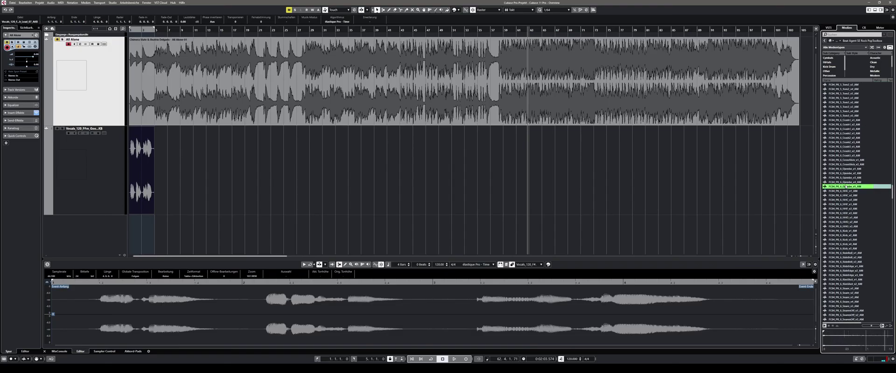
{"action": "left_click", "coordinate": [846, 209]}
{"action": "scroll", "coordinate": [848, 177], "scroll_direction": "down", "scroll_amount": 14}
{"action": "left_click", "coordinate": [849, 155]}
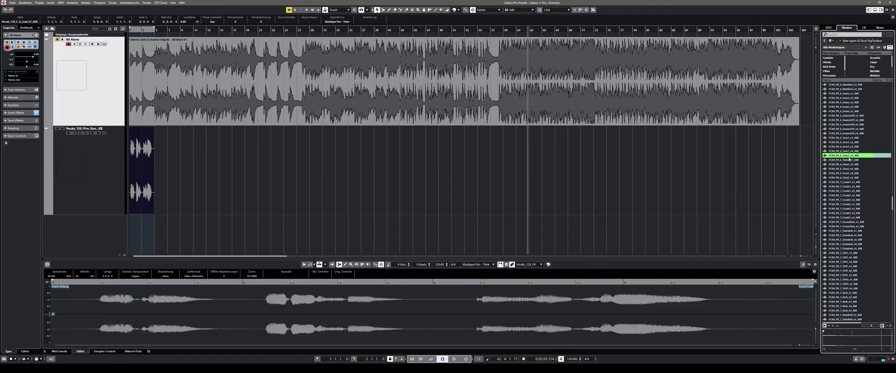
{"action": "left_click", "coordinate": [846, 182]}
{"action": "scroll", "coordinate": [846, 193], "scroll_direction": "down", "scroll_amount": 8}
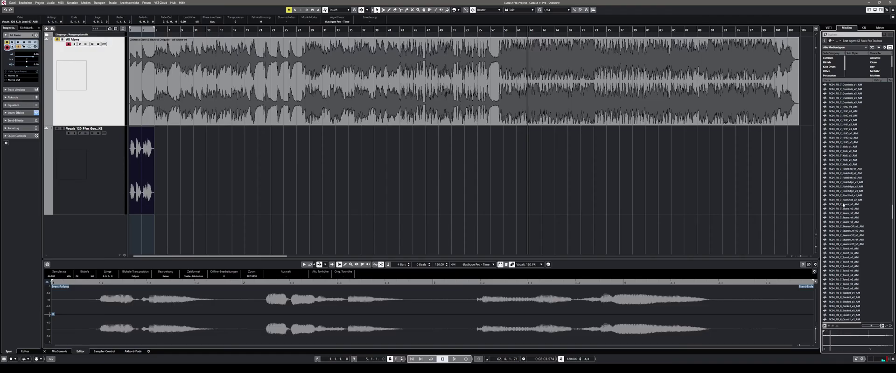
{"action": "left_click", "coordinate": [846, 204]}
{"action": "scroll", "coordinate": [840, 133], "scroll_direction": "down", "scroll_amount": 14}
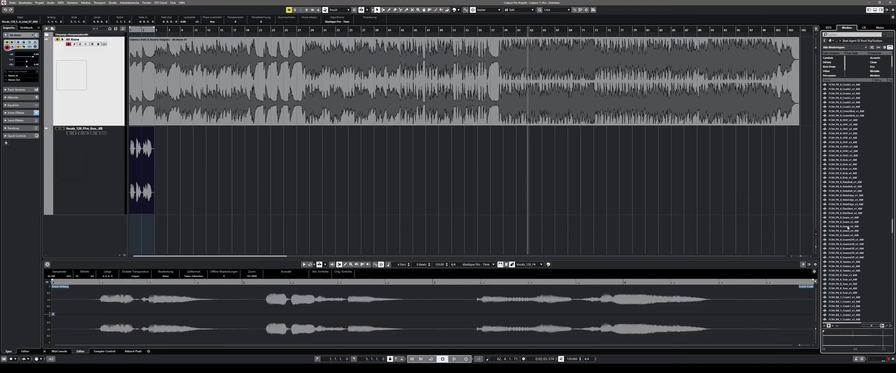
{"action": "left_click", "coordinate": [847, 227]}
Open the Blockbuster set in Loops and Samples and audition several Cinema ambient guitar samples and loops
{"action": "left_click", "coordinate": [825, 41]}
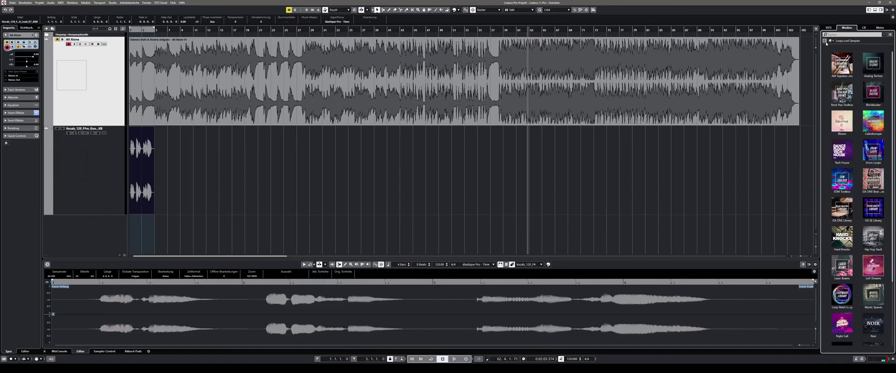
{"action": "left_click", "coordinate": [873, 92]}
{"action": "left_click", "coordinate": [839, 106]}
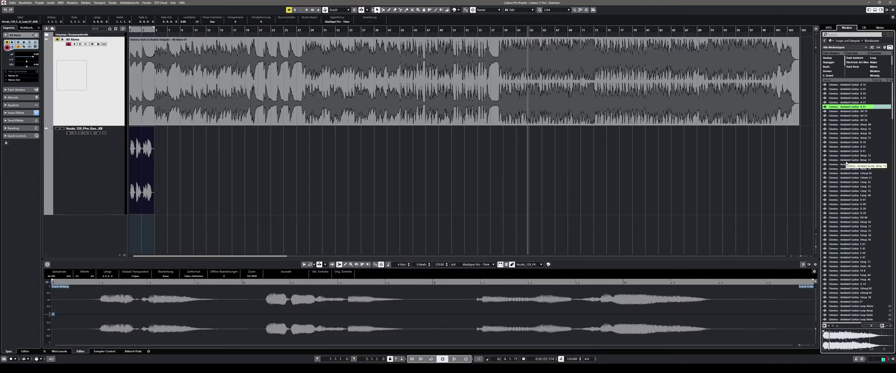
{"action": "scroll", "coordinate": [846, 163], "scroll_direction": "up", "scroll_amount": 5}
{"action": "scroll", "coordinate": [848, 145], "scroll_direction": "down", "scroll_amount": 15}
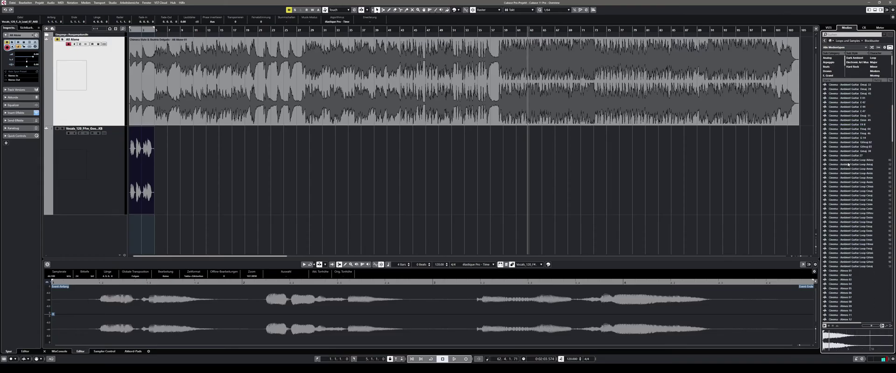
{"action": "left_click", "coordinate": [852, 187]}
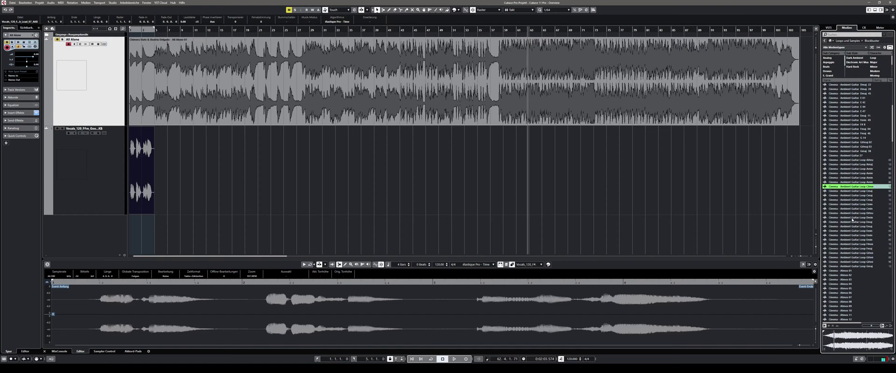
{"action": "left_click", "coordinate": [854, 248]}
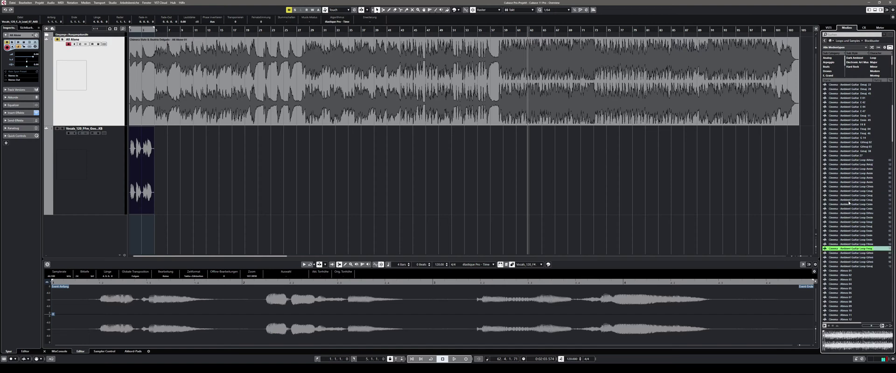
Audition a Cinema Atmos sample and several Cinema drum loops at 110 and 120 bpm in the Blockbuster set
{"action": "scroll", "coordinate": [848, 203], "scroll_direction": "down", "scroll_amount": 7}
{"action": "left_click", "coordinate": [839, 240]}
{"action": "scroll", "coordinate": [841, 224], "scroll_direction": "down", "scroll_amount": 11}
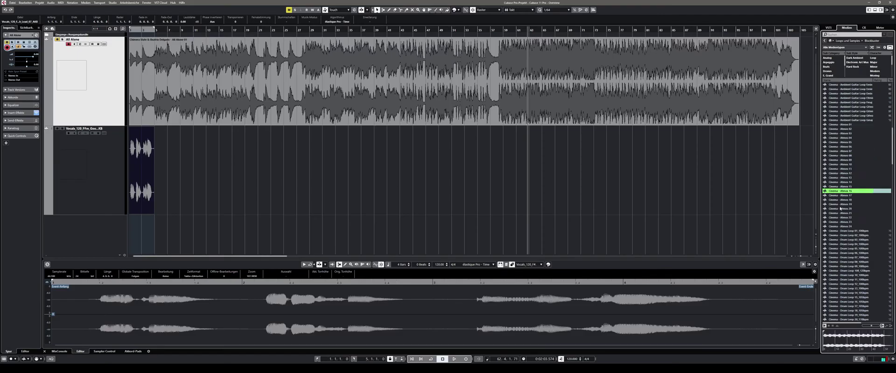
{"action": "left_click", "coordinate": [847, 231]}
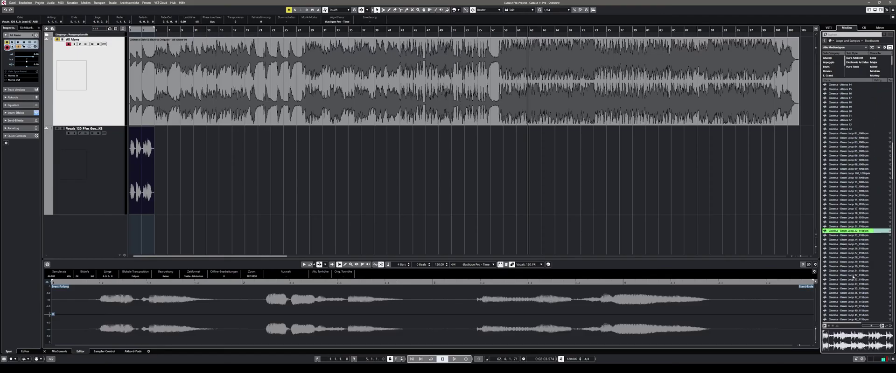
{"action": "left_click", "coordinate": [852, 279]}
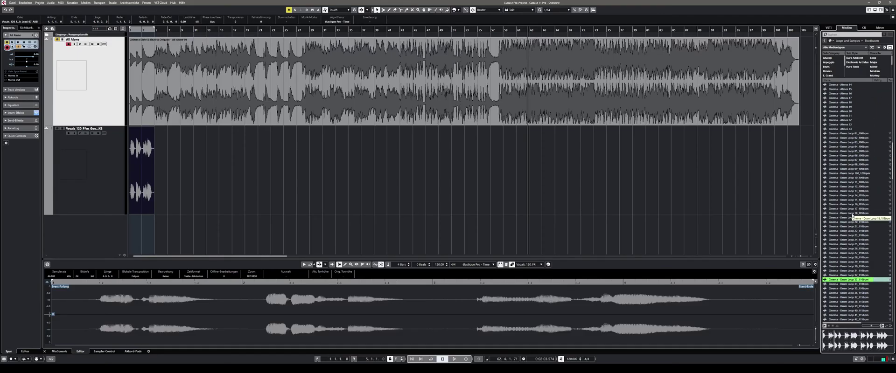
{"action": "scroll", "coordinate": [852, 214], "scroll_direction": "down", "scroll_amount": 20}
{"action": "left_click", "coordinate": [847, 213]}
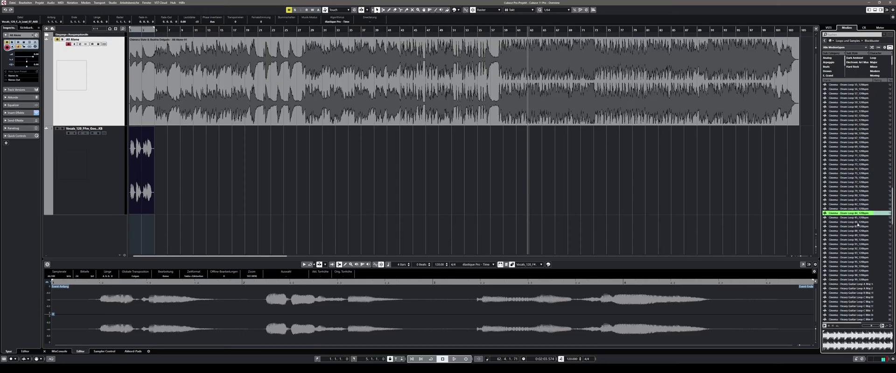
Audition more tonal material near the end of the Blockbuster set, including several Cinema synth loops
{"action": "scroll", "coordinate": [857, 257], "scroll_direction": "down", "scroll_amount": 18}
{"action": "left_click", "coordinate": [857, 253]}
{"action": "scroll", "coordinate": [858, 154], "scroll_direction": "down", "scroll_amount": 20}
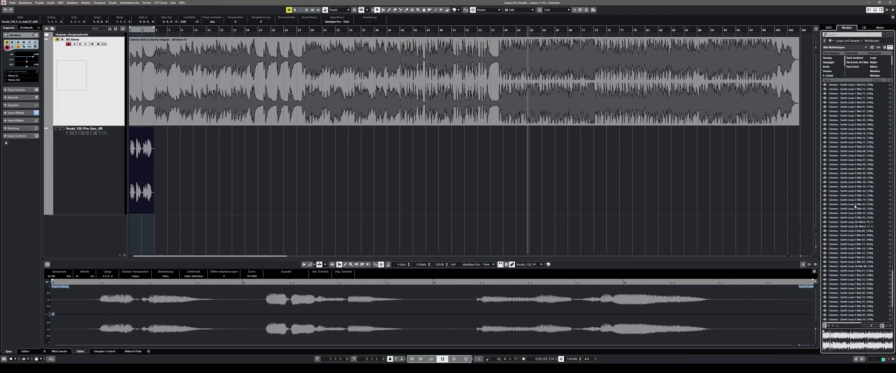
{"action": "left_click", "coordinate": [857, 204]}
{"action": "left_click", "coordinate": [859, 276]}
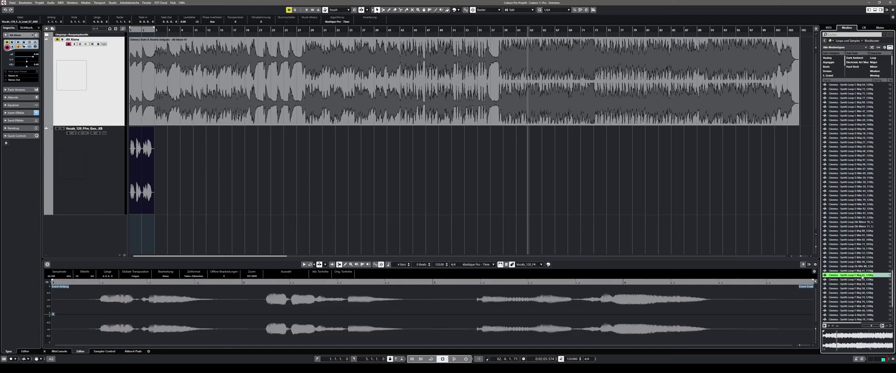
{"action": "left_click", "coordinate": [858, 306]}
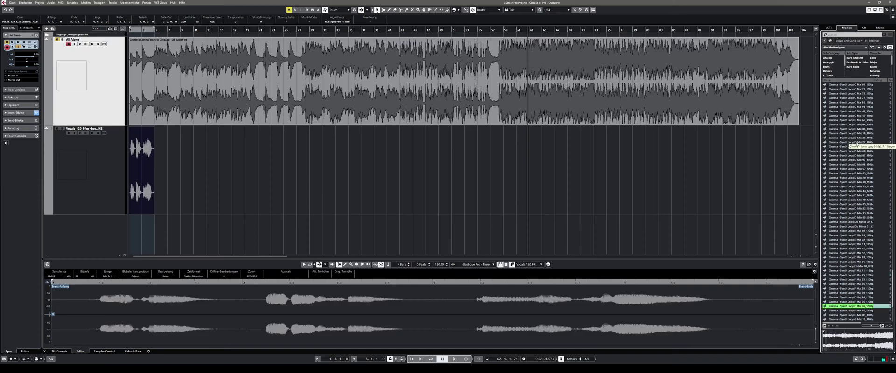
Open the Hip Hop Vault set and audition 90s Hip Hop, Boombap and Hip Hop drum loops plus a fill sample
{"action": "left_click", "coordinate": [824, 41]}
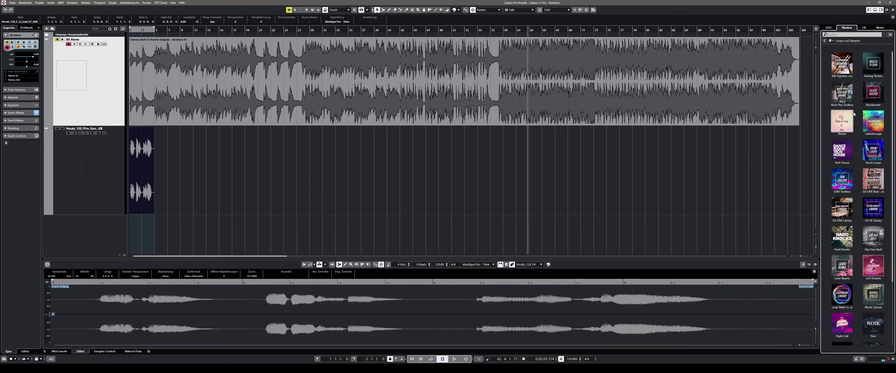
{"action": "left_click", "coordinate": [870, 238]}
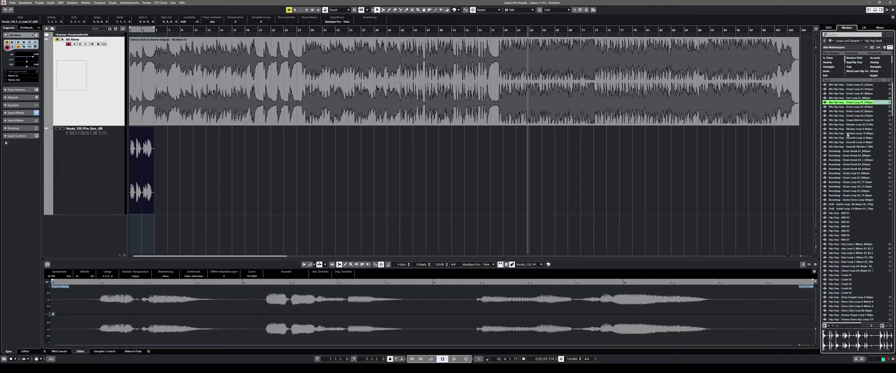
{"action": "left_click", "coordinate": [845, 182]}
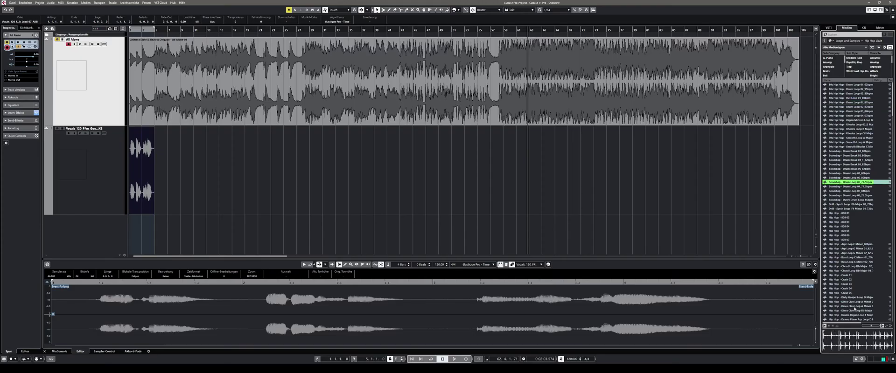
{"action": "scroll", "coordinate": [848, 190], "scroll_direction": "down", "scroll_amount": 10}
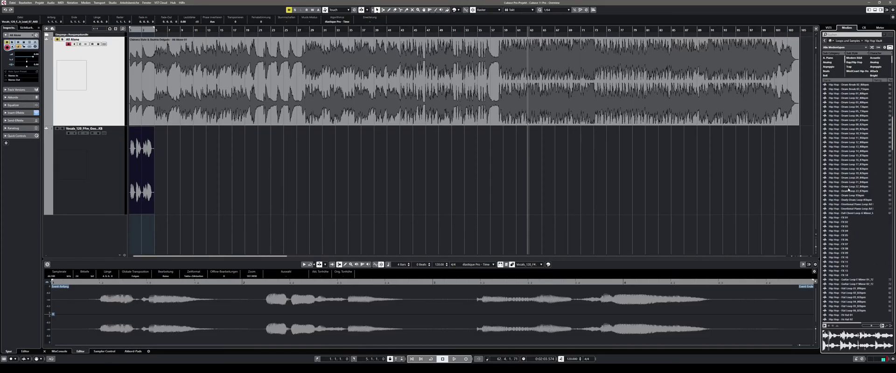
{"action": "left_click", "coordinate": [845, 158]}
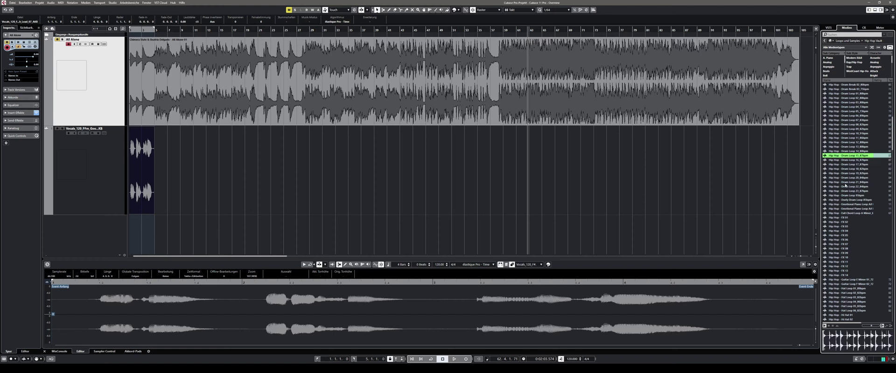
{"action": "left_click", "coordinate": [843, 249]}
{"action": "scroll", "coordinate": [843, 233], "scroll_direction": "down", "scroll_amount": 10}
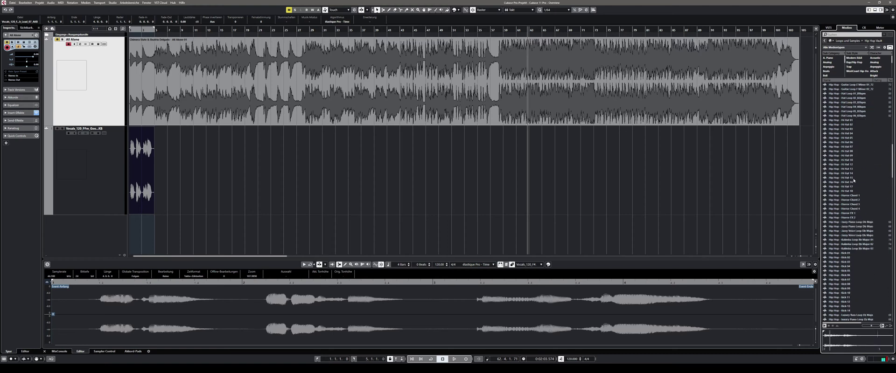
Audition a hi-hat, a Kalimba loop and a kick sample in the Hip Hop Vault set
{"action": "left_click", "coordinate": [840, 169]}
{"action": "left_click", "coordinate": [838, 249]}
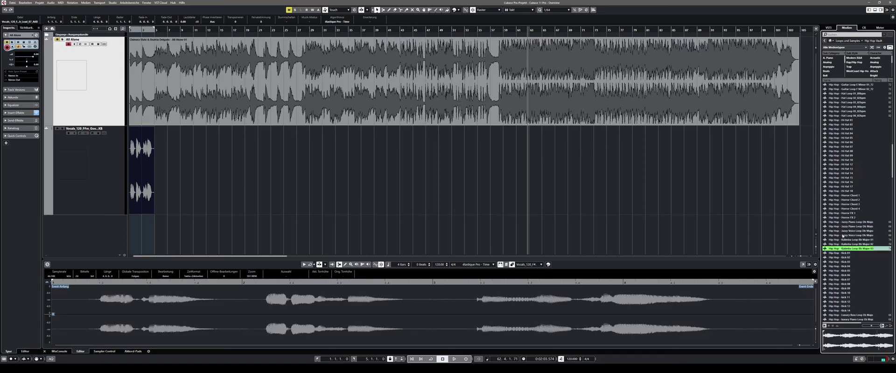
{"action": "left_click", "coordinate": [840, 289]}
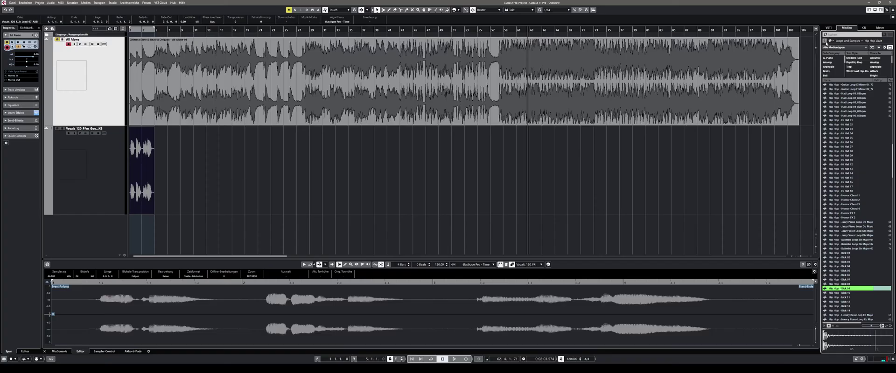
Open the Night Call set in Loops and Samples and audition a Synth Wave arp loop, an atmosphere and two bass samples
{"action": "left_click", "coordinate": [825, 41]}
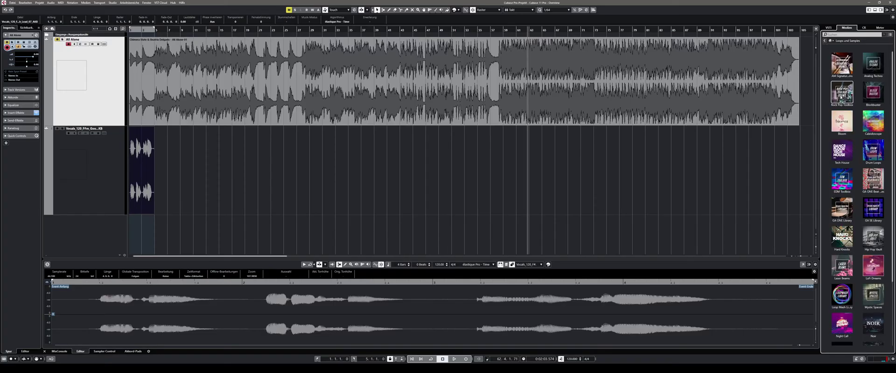
{"action": "scroll", "coordinate": [843, 152], "scroll_direction": "down", "scroll_amount": 2}
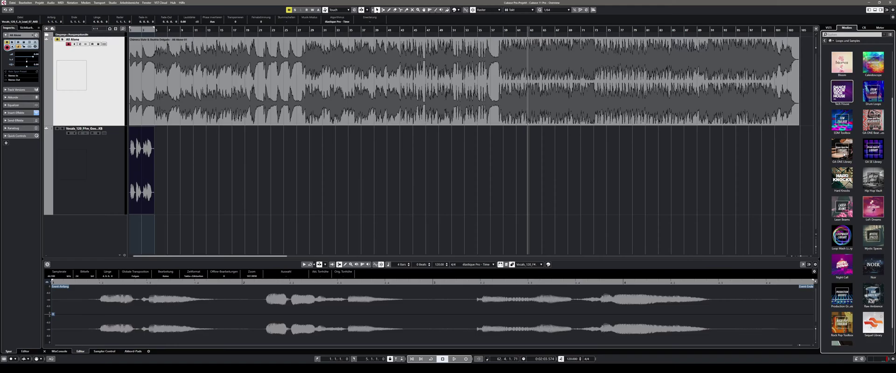
{"action": "left_click", "coordinate": [840, 263]}
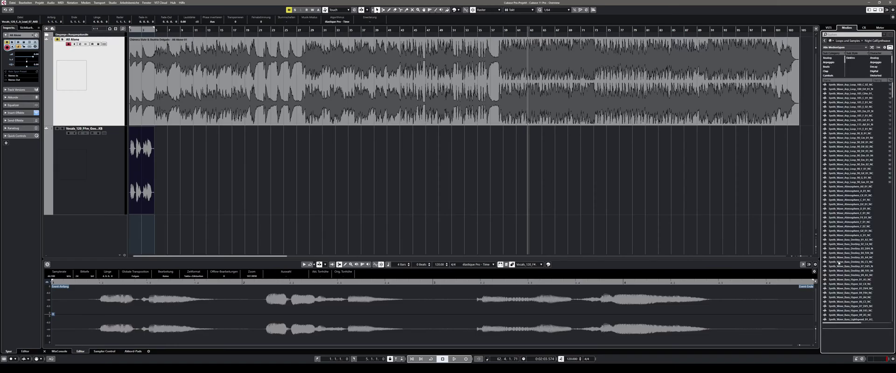
{"action": "left_click", "coordinate": [849, 142]}
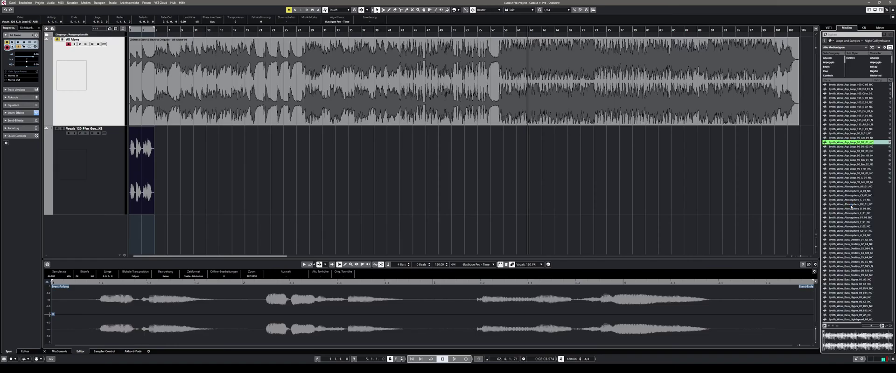
{"action": "left_click", "coordinate": [851, 205]}
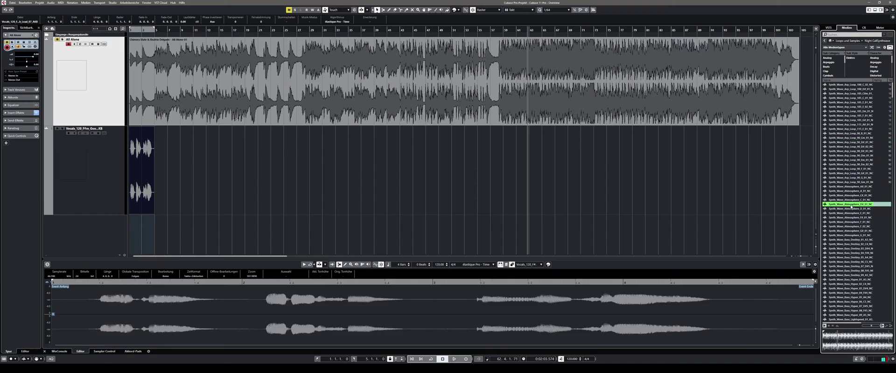
{"action": "left_click", "coordinate": [851, 253]}
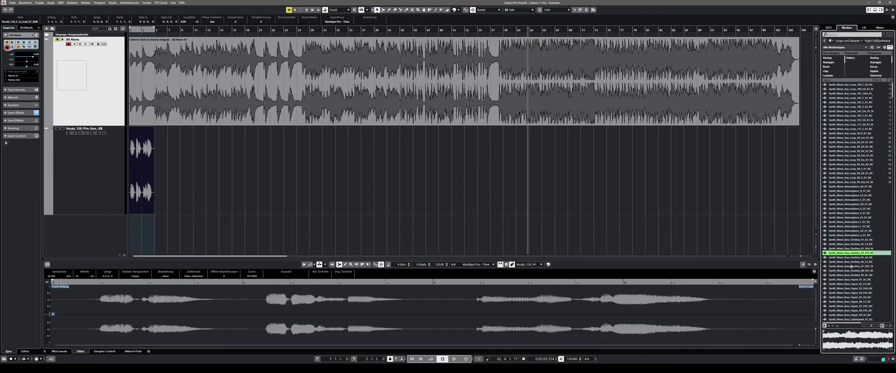
{"action": "left_click", "coordinate": [850, 297]}
Audition further Synth Wave bass material in the Night Call set, including Bass Moogy and Bass Shot samples
{"action": "scroll", "coordinate": [859, 156], "scroll_direction": "down", "scroll_amount": 5}
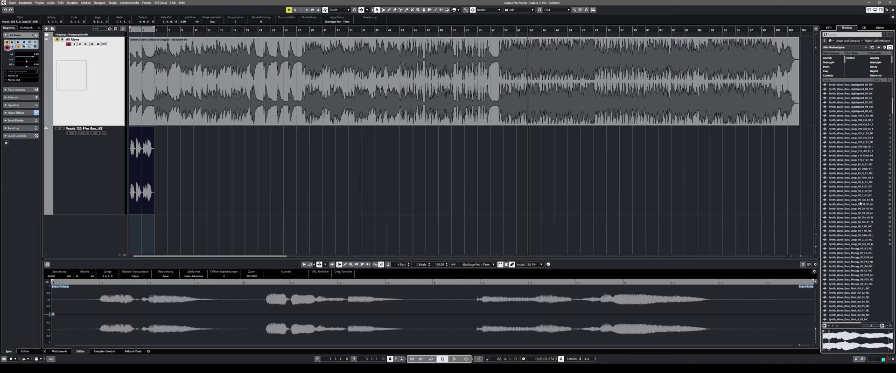
{"action": "left_click", "coordinate": [858, 195]}
{"action": "left_click", "coordinate": [840, 262]}
{"action": "scroll", "coordinate": [841, 262], "scroll_direction": "down", "scroll_amount": 10}
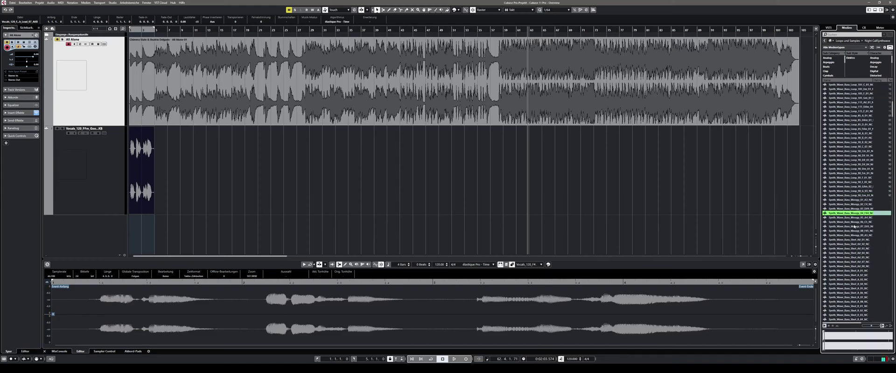
{"action": "left_click", "coordinate": [842, 226]}
{"action": "left_click", "coordinate": [843, 279]}
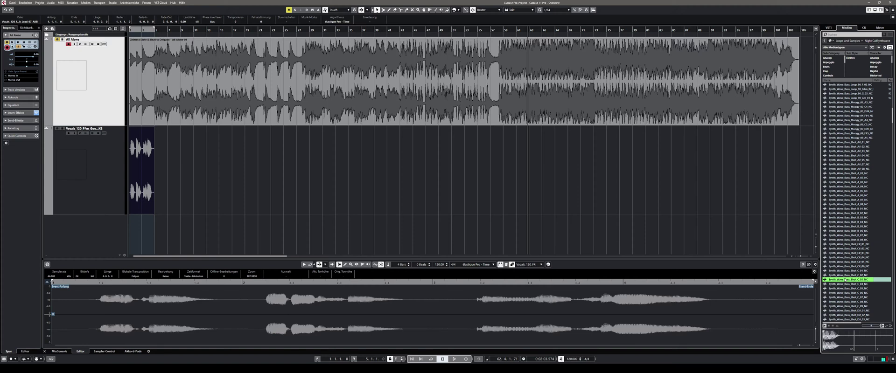
Audition more Synth Wave bass shots, a chord loop and a clap in the Night Call set
{"action": "scroll", "coordinate": [851, 239], "scroll_direction": "down", "scroll_amount": 13}
{"action": "left_click", "coordinate": [851, 240]}
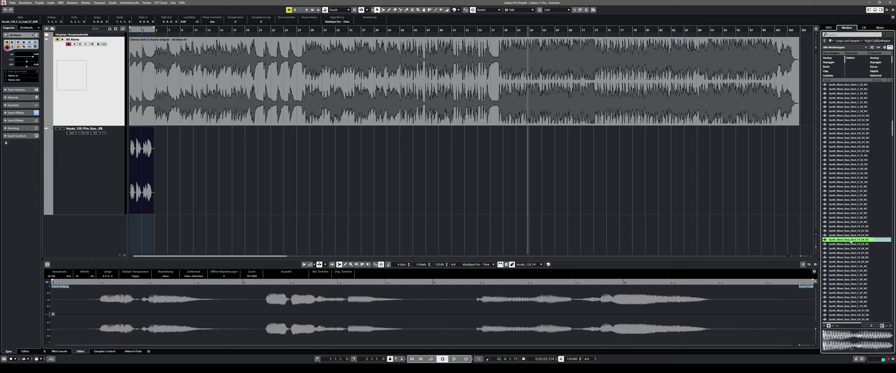
{"action": "left_click", "coordinate": [852, 284]}
{"action": "scroll", "coordinate": [854, 247], "scroll_direction": "down", "scroll_amount": 17}
{"action": "left_click", "coordinate": [853, 222]}
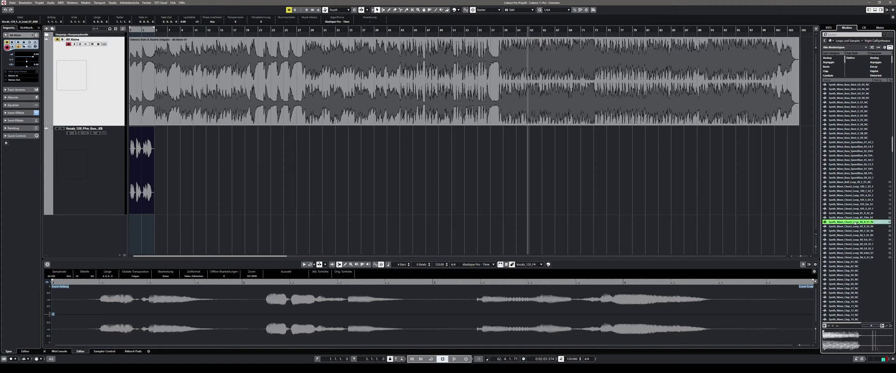
{"action": "left_click", "coordinate": [848, 288]}
Audition a Synth Wave transition effect and a downlifter in the Night Call set
{"action": "scroll", "coordinate": [848, 289], "scroll_direction": "down", "scroll_amount": 13}
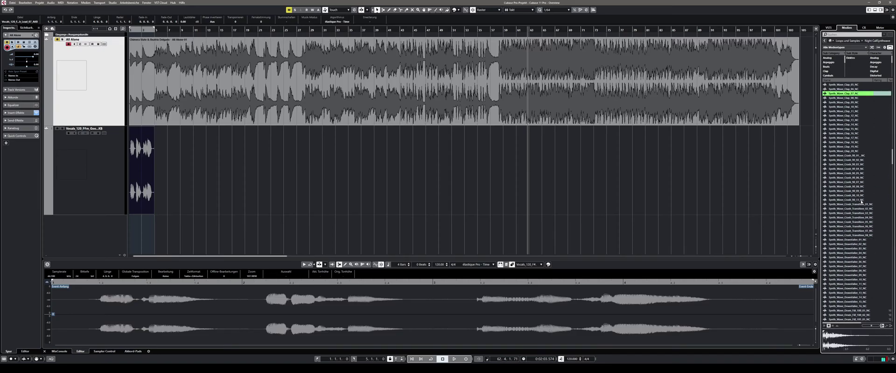
{"action": "left_click", "coordinate": [859, 222]}
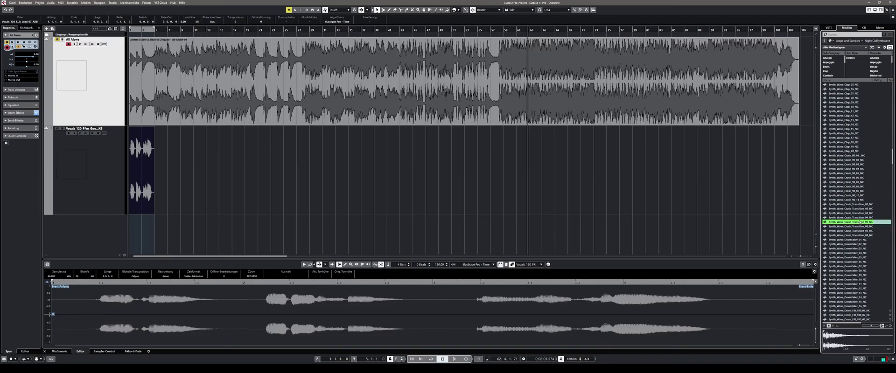
{"action": "left_click", "coordinate": [851, 277]}
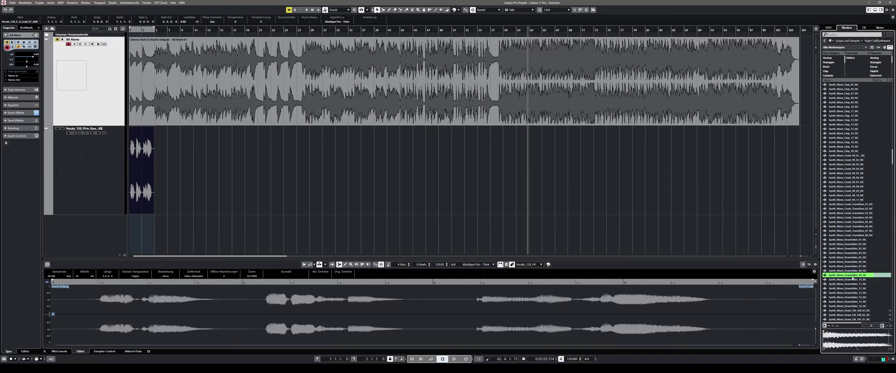
Audition several Synth Wave drum loops at different tempos in the Night Call set
{"action": "scroll", "coordinate": [851, 277], "scroll_direction": "down", "scroll_amount": 10}
{"action": "left_click", "coordinate": [849, 298]}
{"action": "scroll", "coordinate": [861, 280], "scroll_direction": "down", "scroll_amount": 7}
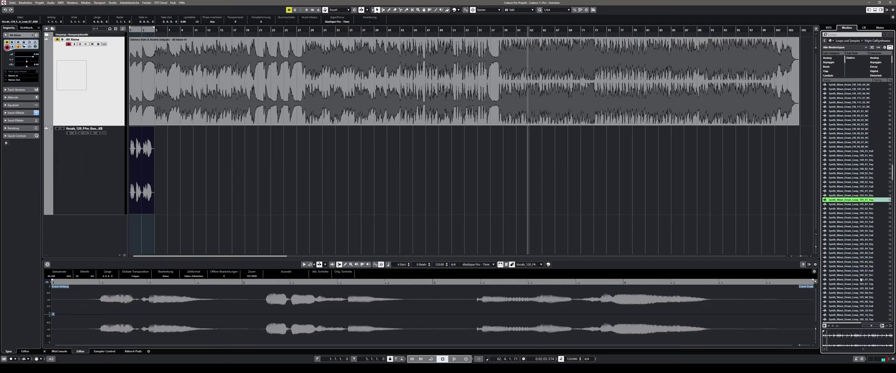
{"action": "left_click", "coordinate": [856, 284]}
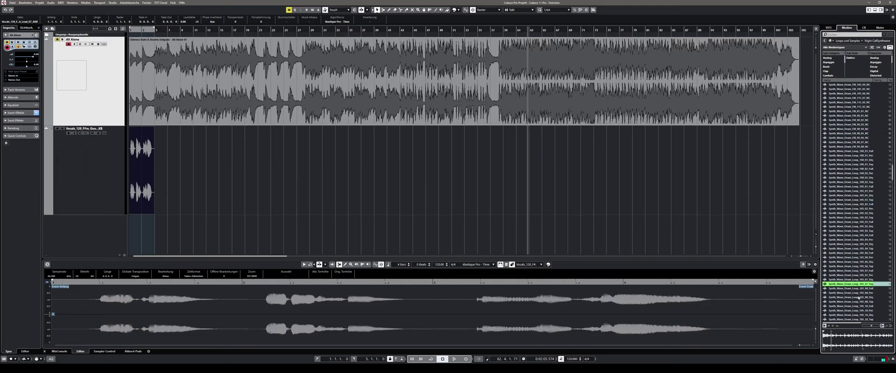
{"action": "scroll", "coordinate": [859, 298], "scroll_direction": "down", "scroll_amount": 15}
{"action": "left_click", "coordinate": [856, 279]}
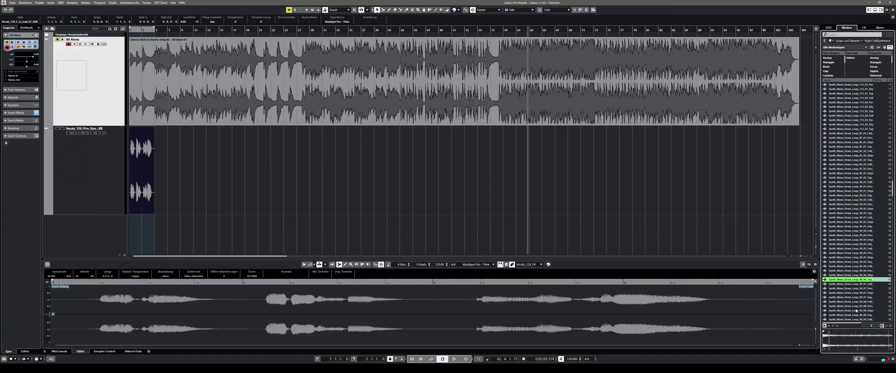
Switch to the Sample Magic website in the browser and look through its featured sample packs
{"action": "key", "text": "alt+Tab"}
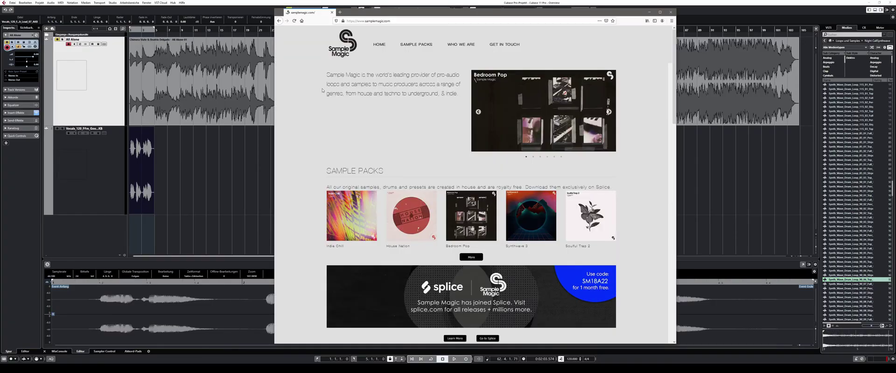
{"action": "left_click", "coordinate": [608, 112]}
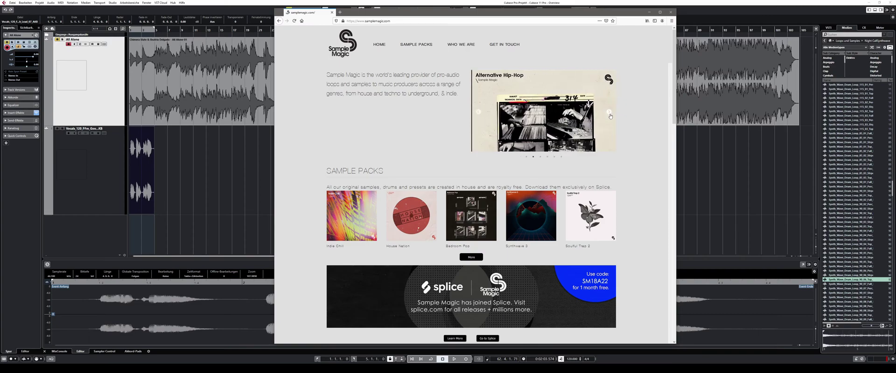
{"action": "left_click", "coordinate": [608, 112]}
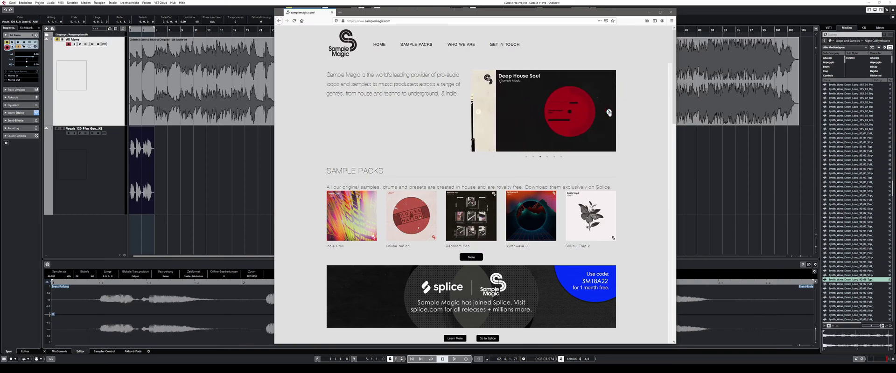
{"action": "left_click", "coordinate": [609, 112]}
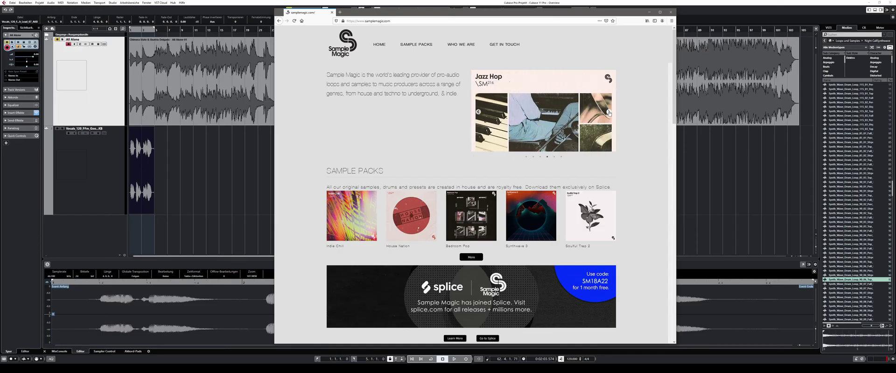
{"action": "left_click", "coordinate": [609, 112]}
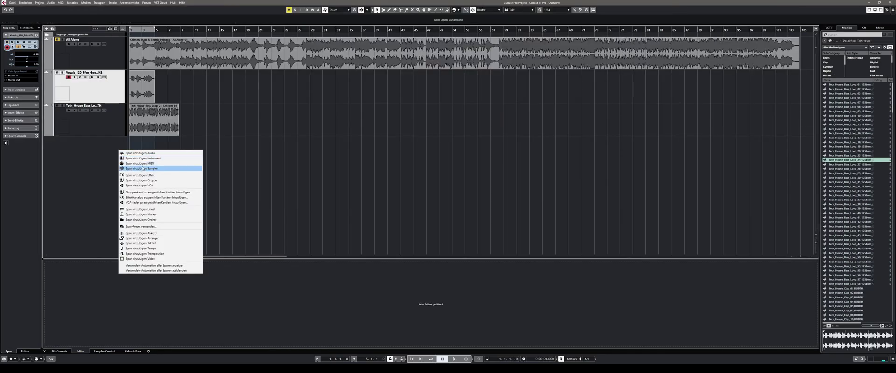
Add a sampler track, load the Tech House bass loop from the project into it, and enlarge the Sampler Control area
{"action": "left_click", "coordinate": [196, 168]}
{"action": "left_click", "coordinate": [232, 143]}
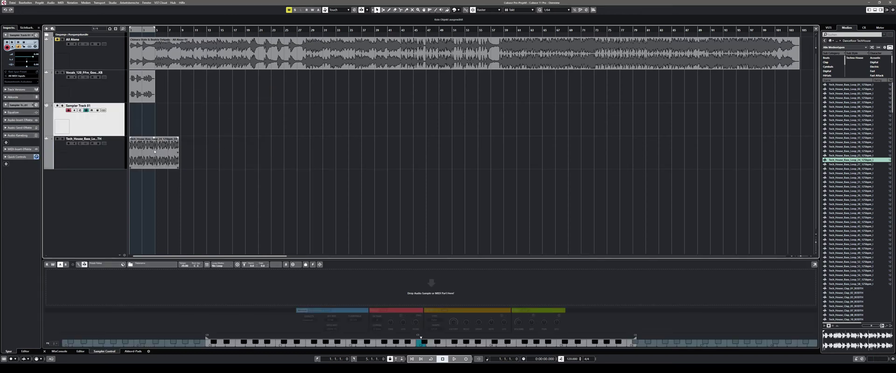
{"action": "left_click_drag", "start_coordinate": [155, 152], "coordinate": [402, 285]}
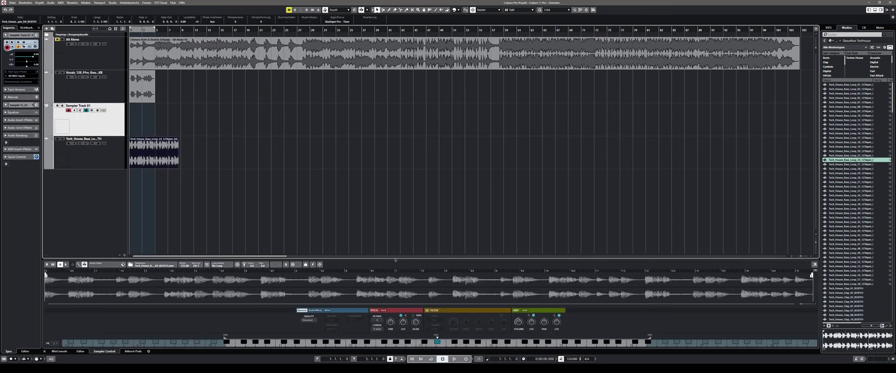
{"action": "left_click_drag", "start_coordinate": [396, 260], "coordinate": [392, 202]}
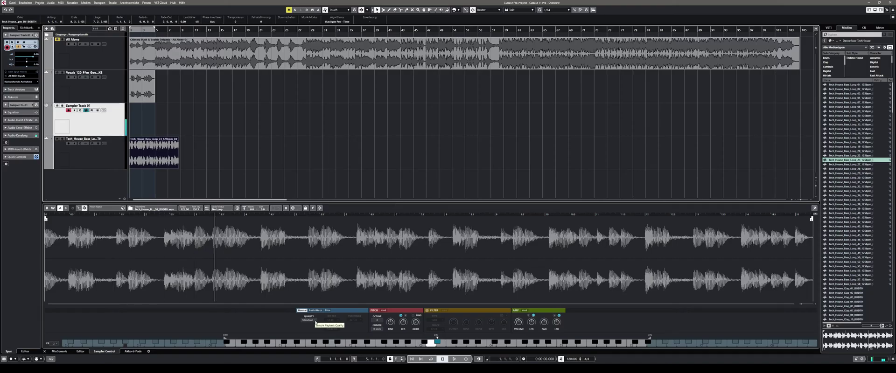
Try the High and Extreme playback qualities for the loaded bass loop, and set the quality to Vintage
{"action": "left_click", "coordinate": [316, 321]}
{"action": "left_click", "coordinate": [316, 333]}
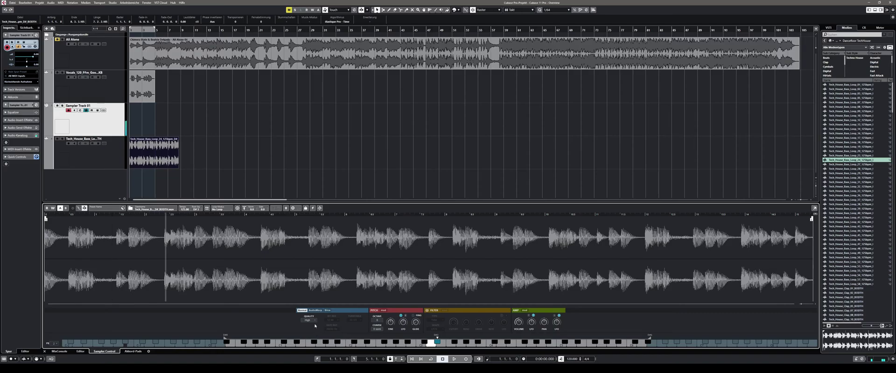
{"action": "left_click", "coordinate": [312, 321]}
{"action": "left_click", "coordinate": [316, 341]}
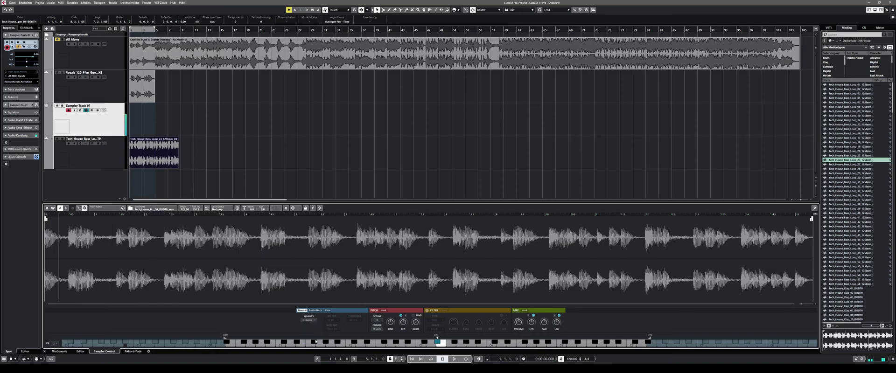
{"action": "left_click", "coordinate": [312, 321]}
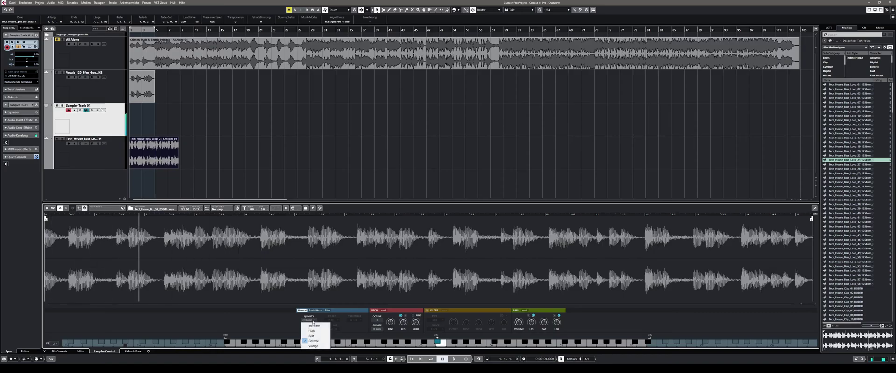
{"action": "left_click", "coordinate": [313, 346]}
Set the sampler's bit reduction to 8 bit, and try the turntable speed at 45 before setting it to 78
{"action": "left_click", "coordinate": [334, 321]}
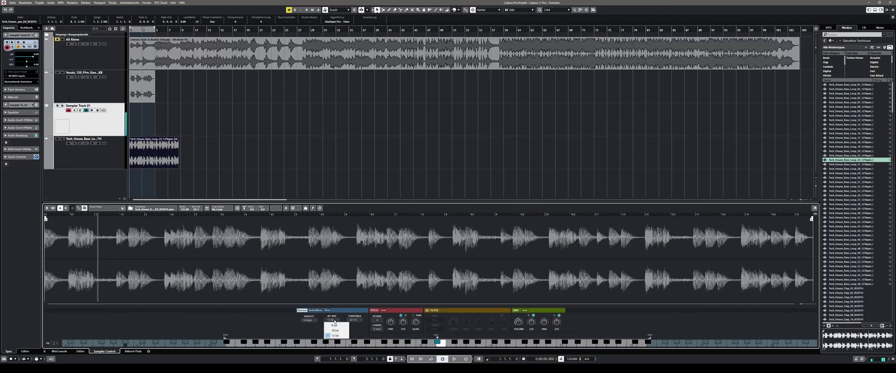
{"action": "left_click", "coordinate": [334, 336]}
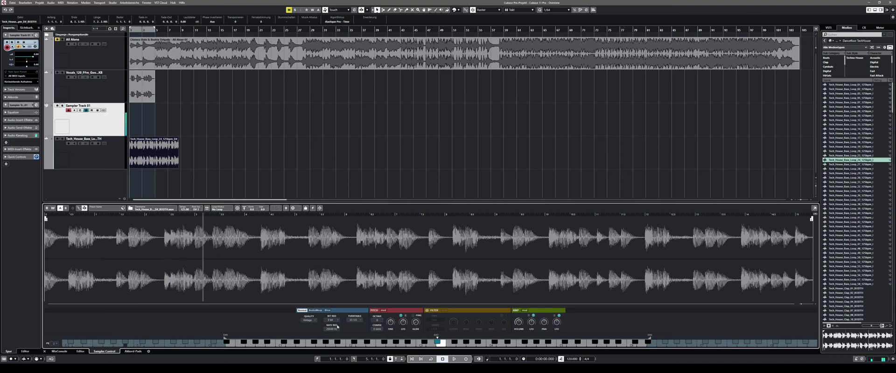
{"action": "left_click", "coordinate": [357, 321]}
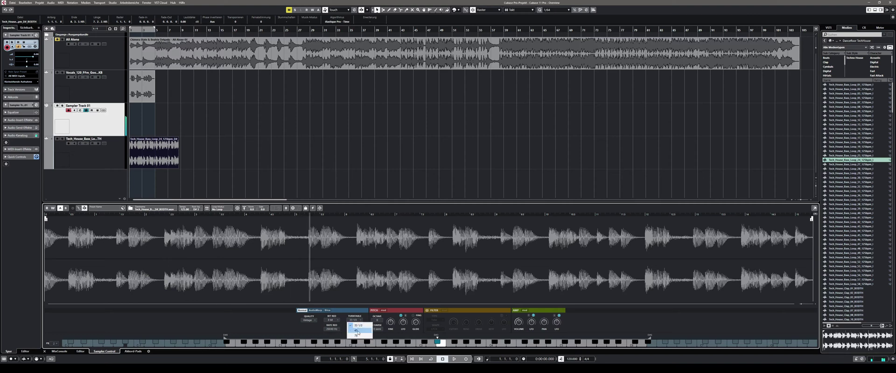
{"action": "left_click", "coordinate": [356, 331]}
{"action": "left_click", "coordinate": [359, 321]}
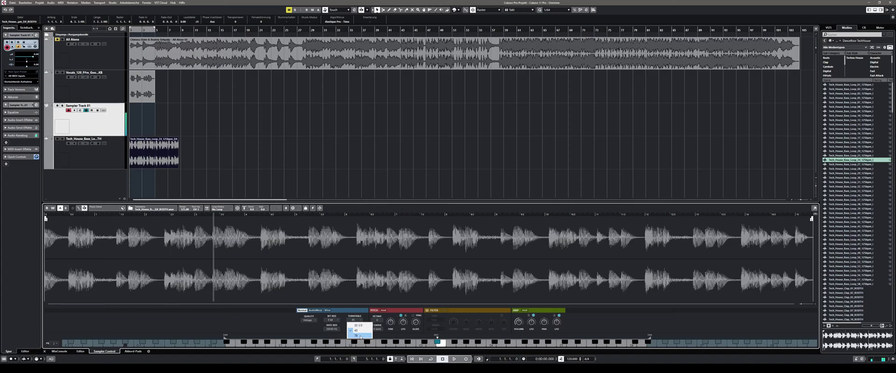
{"action": "left_click", "coordinate": [360, 336]}
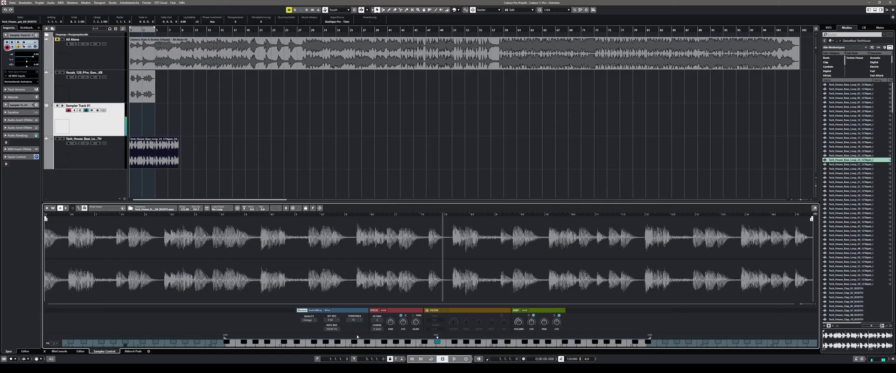
Set the bass loop's playback quality to Best, and switch the sampler to AudioWarp with its sync set to Tempo
{"action": "left_click", "coordinate": [308, 320]}
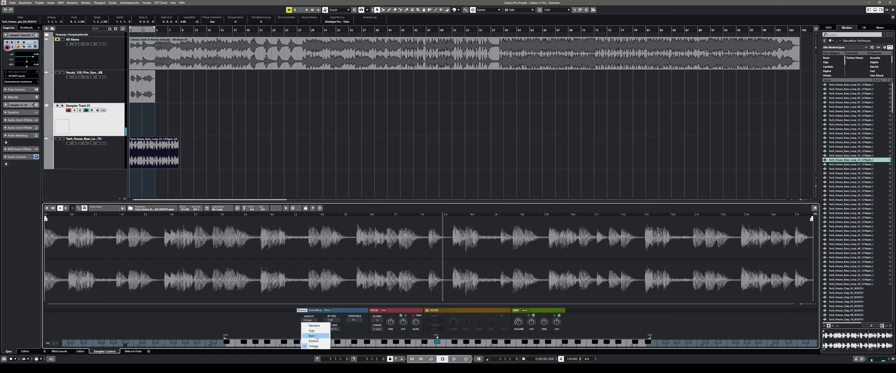
{"action": "left_click", "coordinate": [316, 337]}
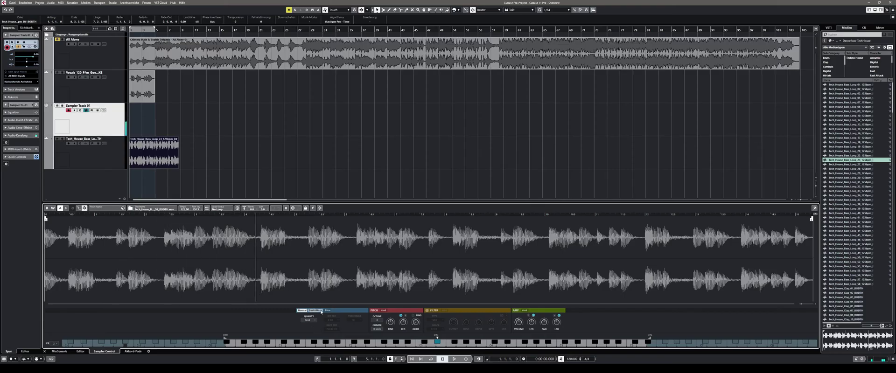
{"action": "left_click", "coordinate": [315, 310]}
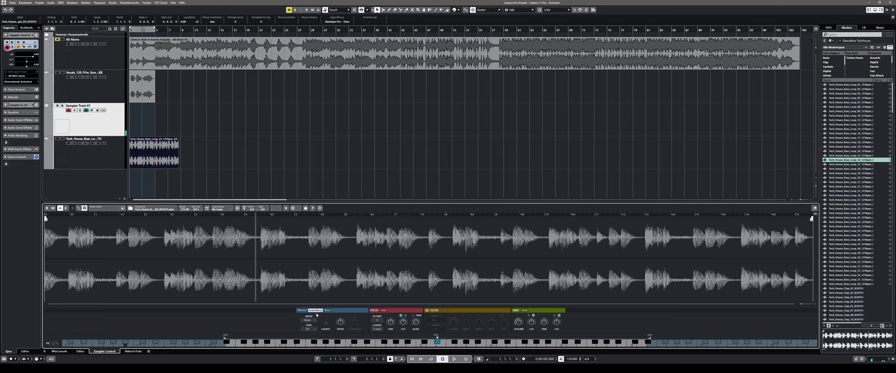
{"action": "left_click", "coordinate": [308, 329]}
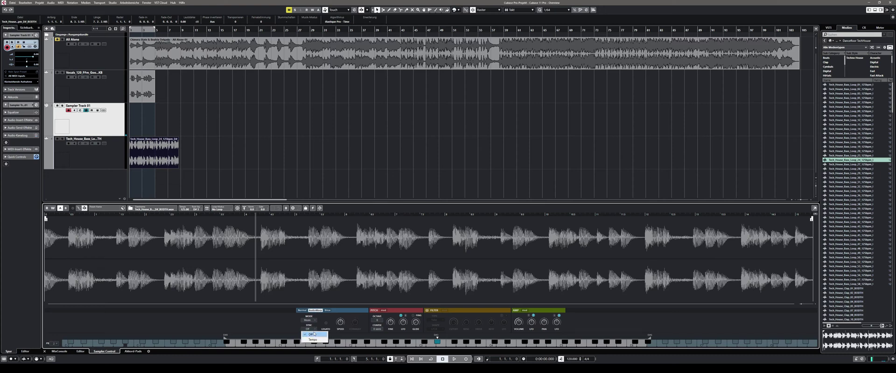
{"action": "left_click", "coordinate": [312, 339]}
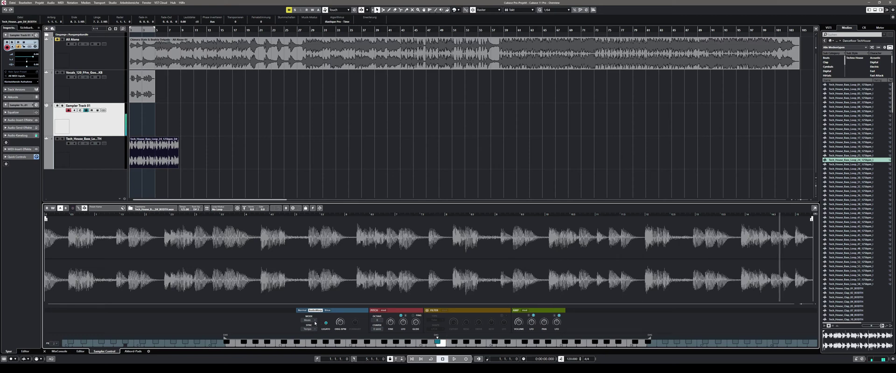
Try the AudioWarp Solo mode with different formant settings, and set the mode back to Music with tempo sync
{"action": "left_click", "coordinate": [308, 321]}
{"action": "left_click", "coordinate": [316, 331]}
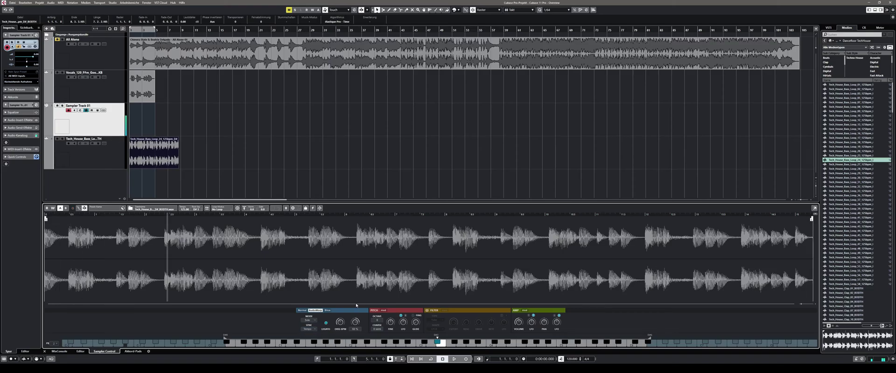
{"action": "left_click_drag", "start_coordinate": [356, 304], "coordinate": [364, 350]}
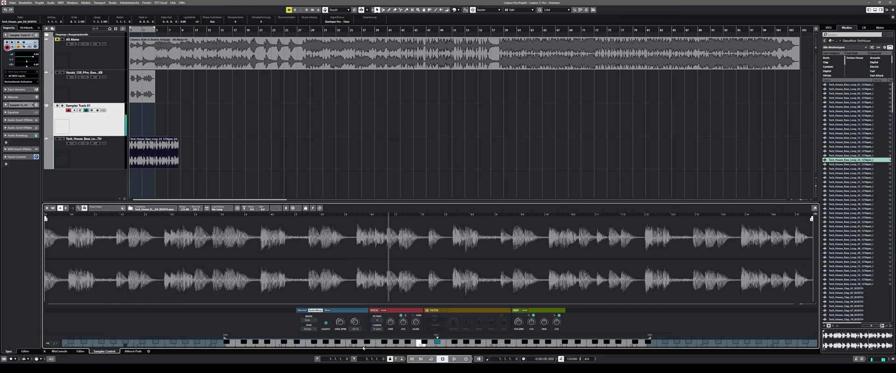
{"action": "left_click", "coordinate": [309, 320]}
{"action": "left_click", "coordinate": [313, 327]}
{"action": "left_click", "coordinate": [314, 330]}
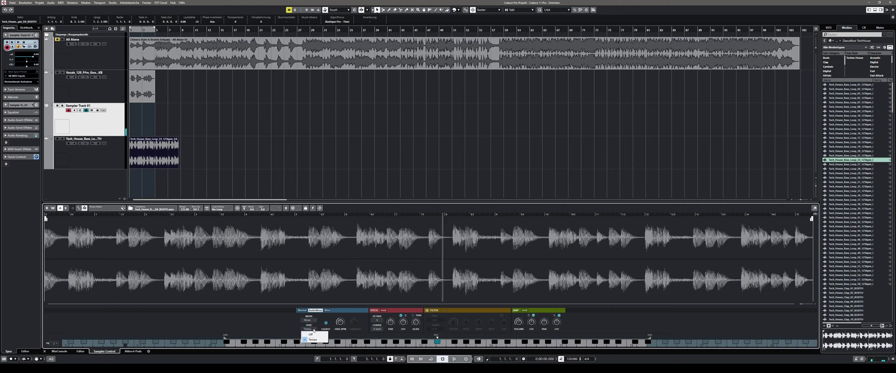
{"action": "left_click", "coordinate": [314, 330]}
Slice the bass loop in the sampler, and replace it with the vocal clip from the project, sliced as well
{"action": "left_click", "coordinate": [327, 311]}
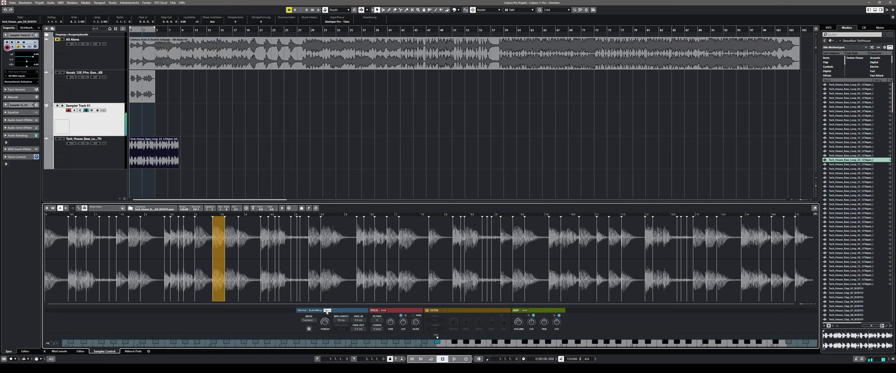
{"action": "left_click_drag", "start_coordinate": [136, 85], "coordinate": [329, 250]}
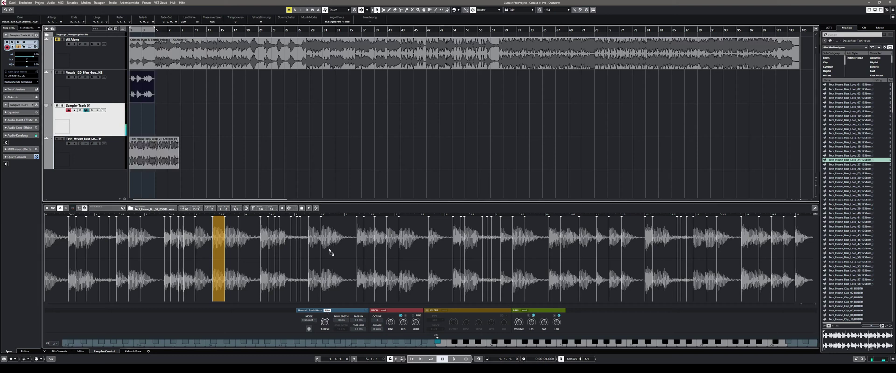
{"action": "left_click", "coordinate": [450, 343]}
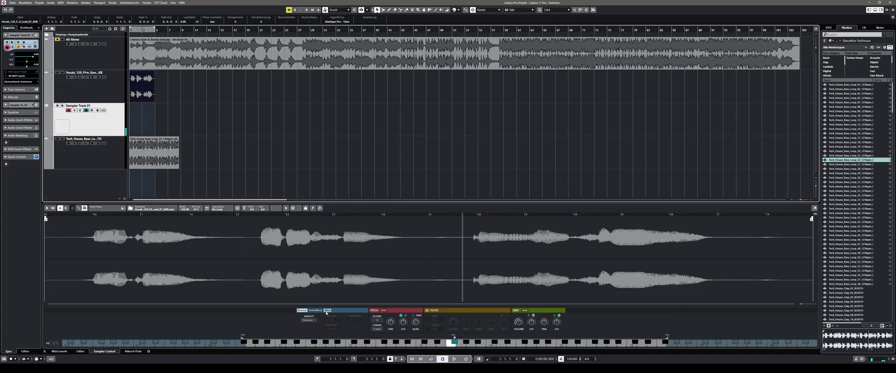
{"action": "left_click", "coordinate": [326, 312]}
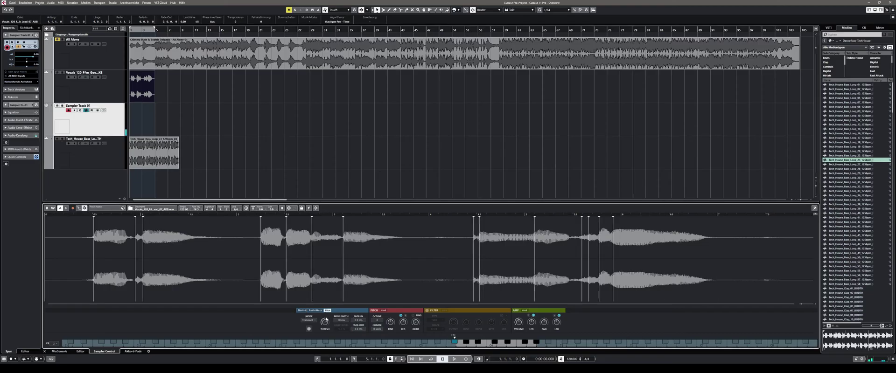
Audition several slices of the vocal sample in the sampler's waveform
{"action": "left_click", "coordinate": [327, 258]}
{"action": "left_click", "coordinate": [476, 259]}
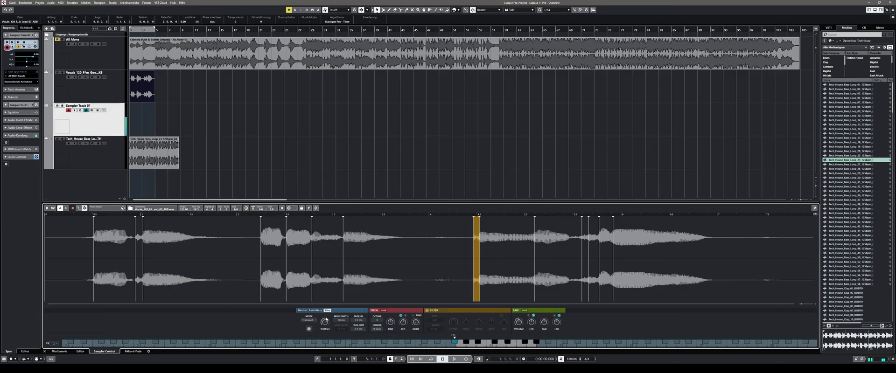
{"action": "left_click", "coordinate": [326, 259]}
{"action": "left_click", "coordinate": [201, 258]}
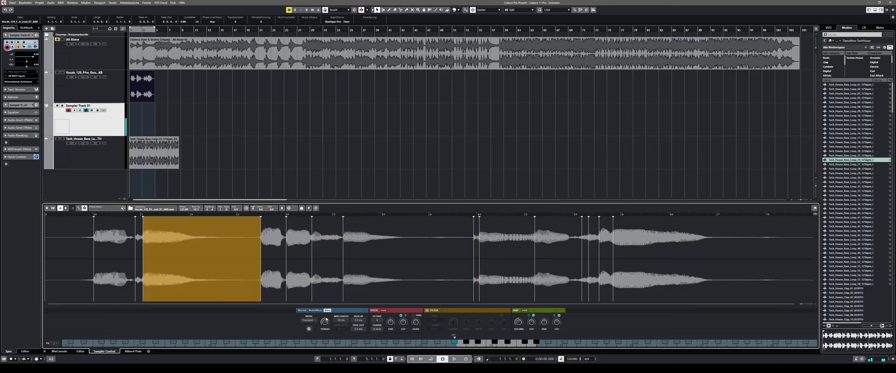
{"action": "left_click", "coordinate": [326, 259]}
{"action": "left_click", "coordinate": [202, 259]}
Switch on the sampler's filter, raise its LFO amount, and view the amp envelope with its LFO
{"action": "left_click", "coordinate": [427, 310]}
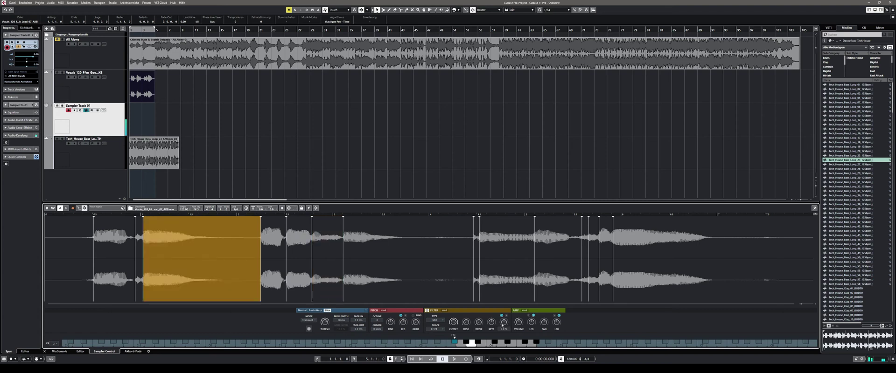
{"action": "left_click_drag", "start_coordinate": [504, 323], "coordinate": [503, 305]}
{"action": "left_click", "coordinate": [526, 311]}
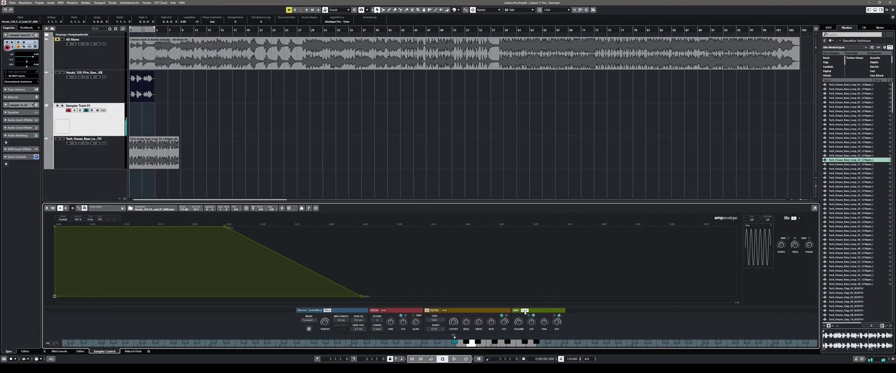
{"action": "left_click", "coordinate": [524, 311]}
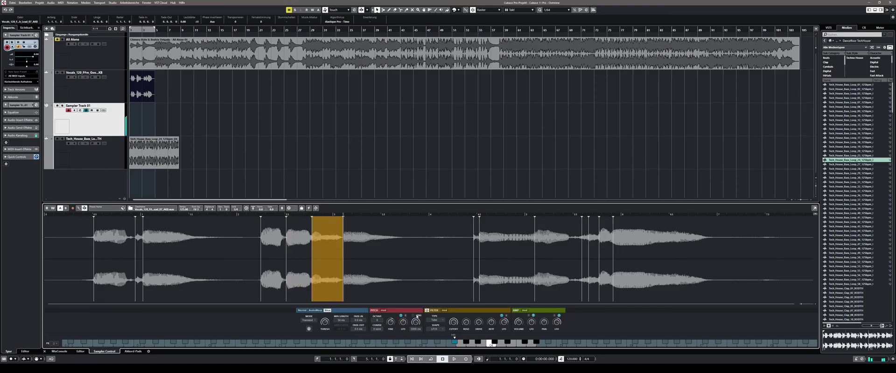
Try different glide times in the sampler's pitch section
{"action": "left_click_drag", "start_coordinate": [416, 316], "coordinate": [424, 353]}
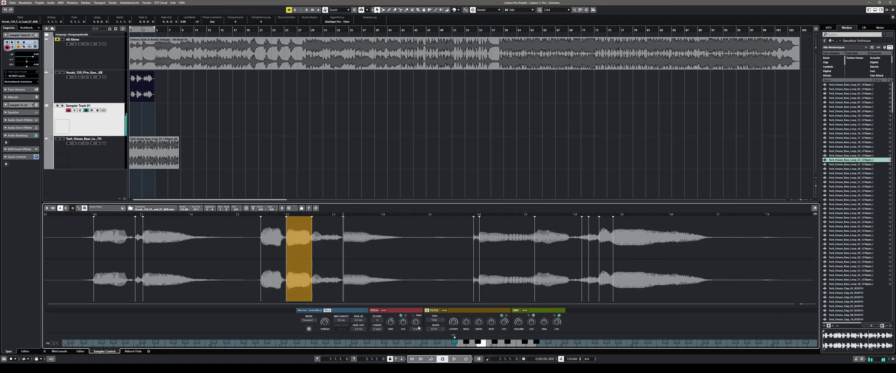
{"action": "left_click_drag", "start_coordinate": [416, 302], "coordinate": [411, 264]}
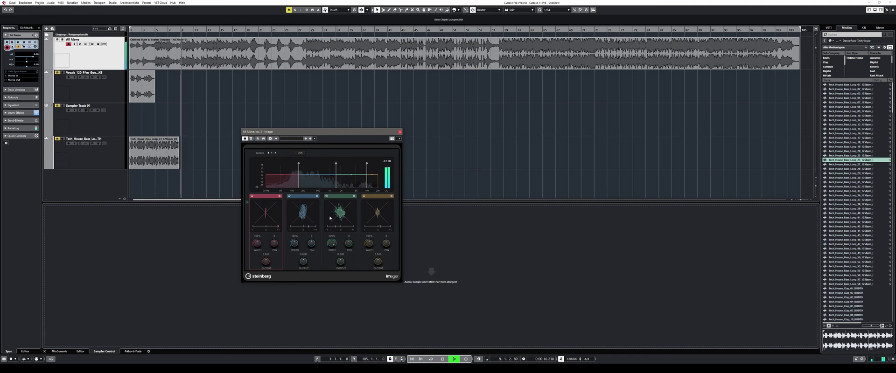
Adjust the width and panning of the highest band and the panning of the third band in the Imager on the All Alone track
{"action": "left_click_drag", "start_coordinate": [369, 243], "coordinate": [367, 216]}
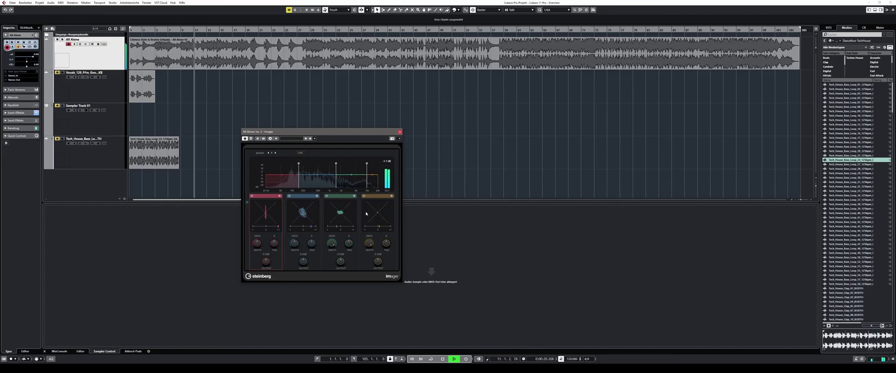
{"action": "left_click_drag", "start_coordinate": [366, 219], "coordinate": [380, 207]}
{"action": "mouse_move", "coordinate": [349, 243]}
{"action": "left_mouse_down"}
{"action": "mouse_move", "coordinate": [357, 274]}
{"action": "mouse_move", "coordinate": [355, 236]}
{"action": "left_mouse_up"}
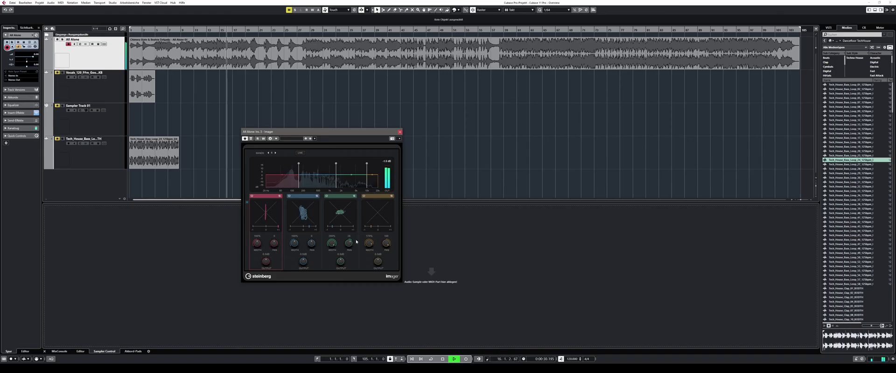
{"action": "left_click_drag", "start_coordinate": [356, 248], "coordinate": [388, 256]}
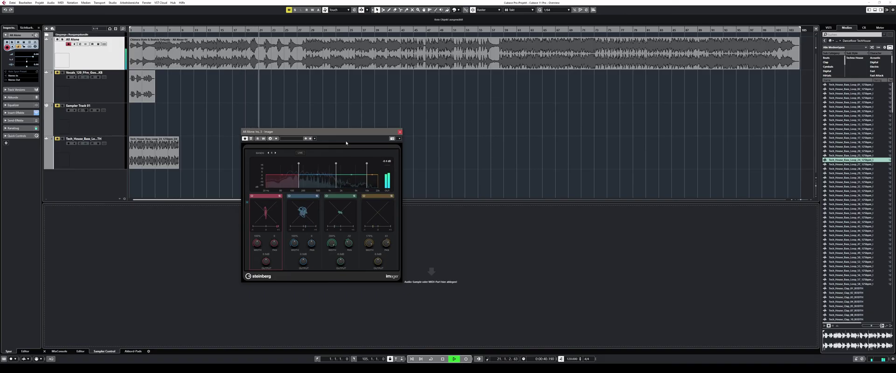
Insert Ozone 9 Imager after the Imager on the All Alone channel, and place the two plug-in windows side by side
{"action": "left_click_drag", "start_coordinate": [353, 136], "coordinate": [307, 122]}
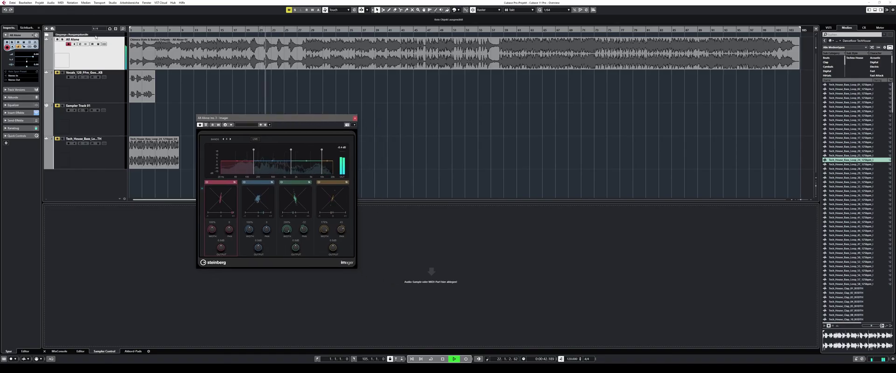
{"action": "key", "text": "F3"}
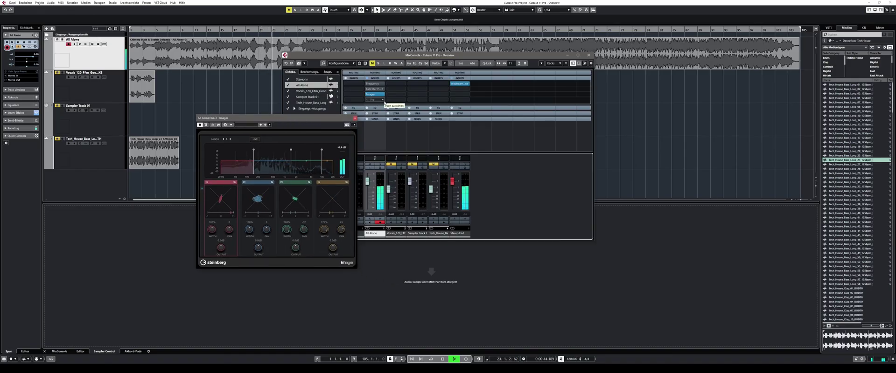
{"action": "left_click", "coordinate": [378, 99]}
{"action": "type", "text": "ozone imager"}
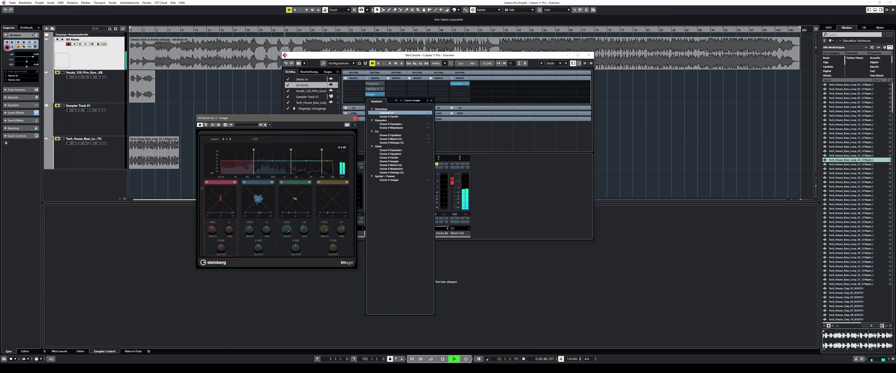
{"action": "left_click", "coordinate": [484, 85]}
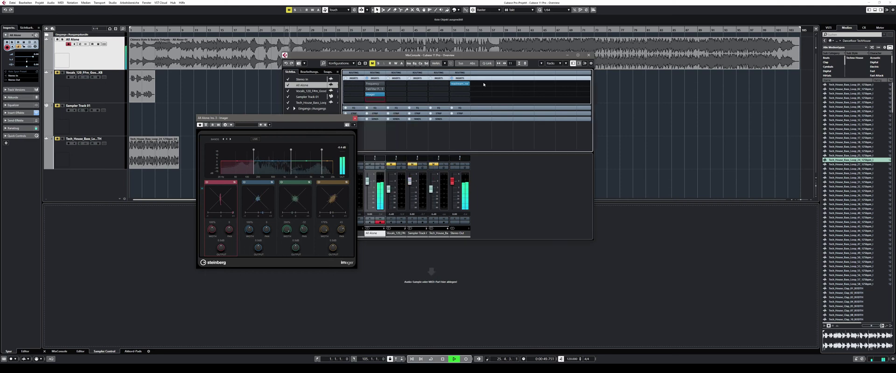
{"action": "left_click", "coordinate": [588, 55]}
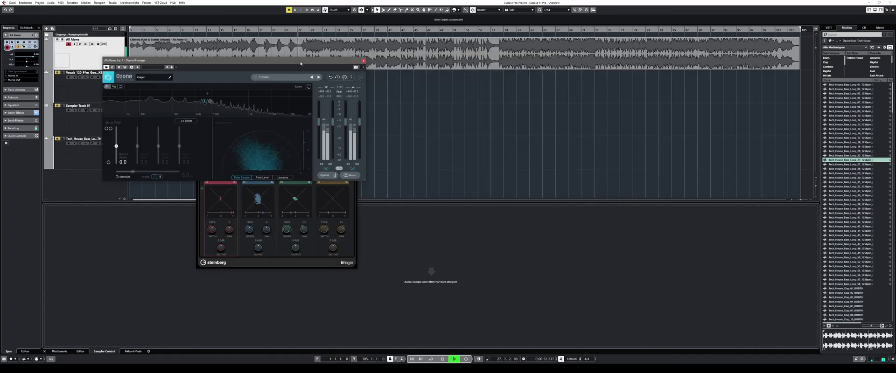
{"action": "left_click_drag", "start_coordinate": [301, 63], "coordinate": [606, 132]}
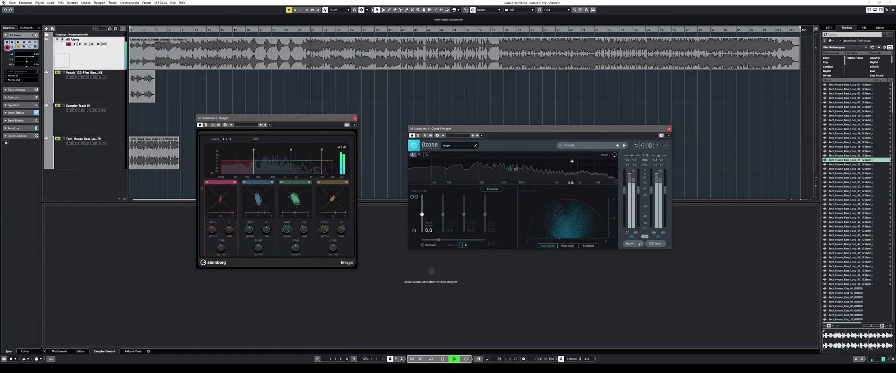
Load the Gentle Width preset in Ozone 9 Imager and review its four band widths
{"action": "left_click", "coordinate": [584, 146]}
{"action": "left_click_drag", "start_coordinate": [193, 98], "coordinate": [750, 139]}
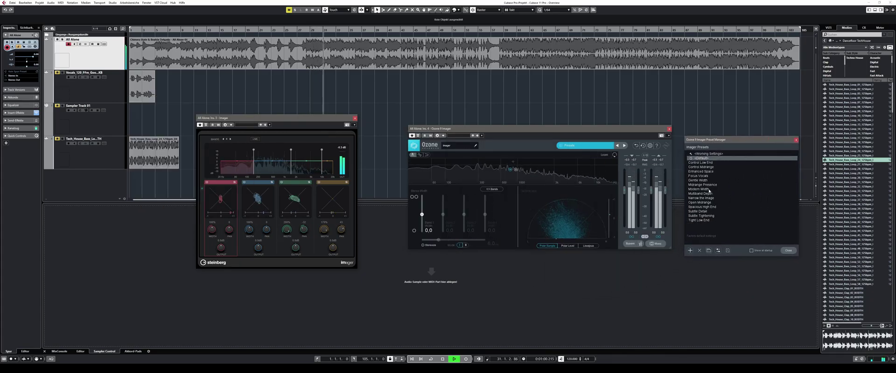
{"action": "left_click", "coordinate": [699, 180]}
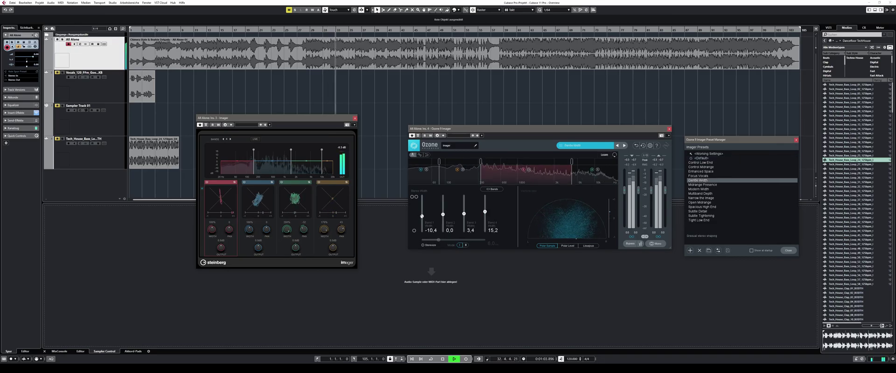
{"action": "left_click_drag", "start_coordinate": [421, 216], "coordinate": [485, 206]}
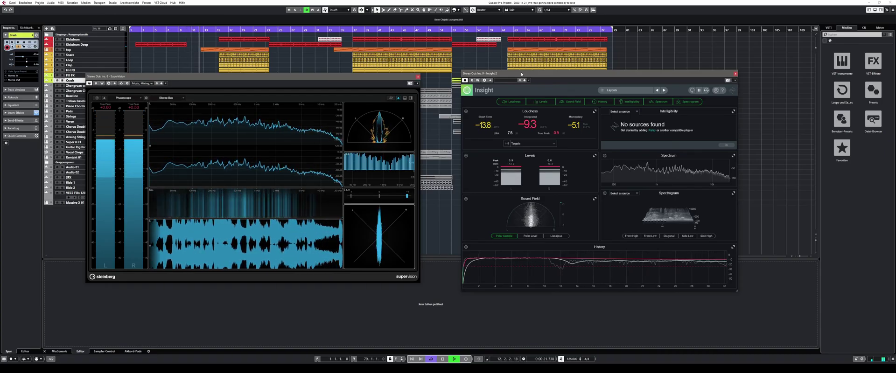
Try SuperVision's Loudness EBU presets for stereo and surround alongside Insight 2 while the project plays
{"action": "left_click", "coordinate": [142, 84]}
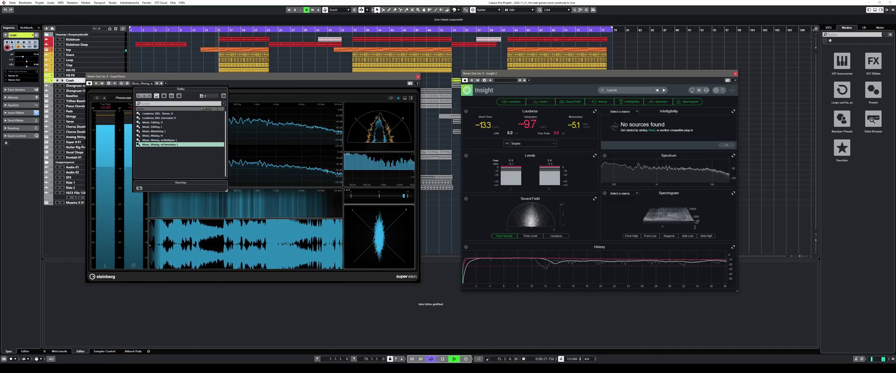
{"action": "double_click", "coordinate": [178, 115]}
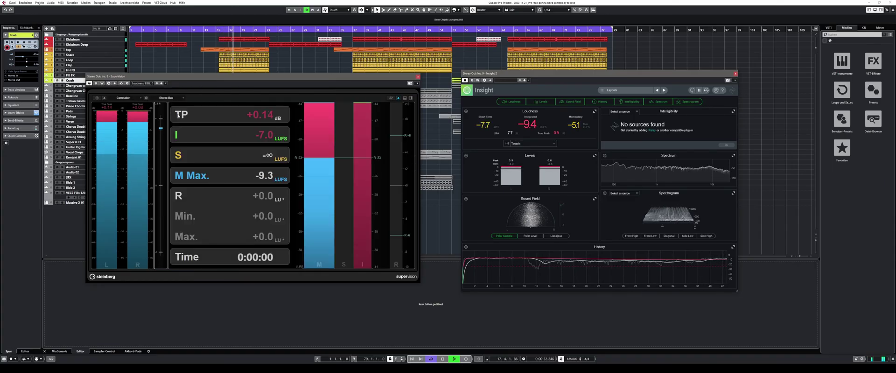
{"action": "left_click", "coordinate": [149, 84]}
{"action": "double_click", "coordinate": [155, 119]}
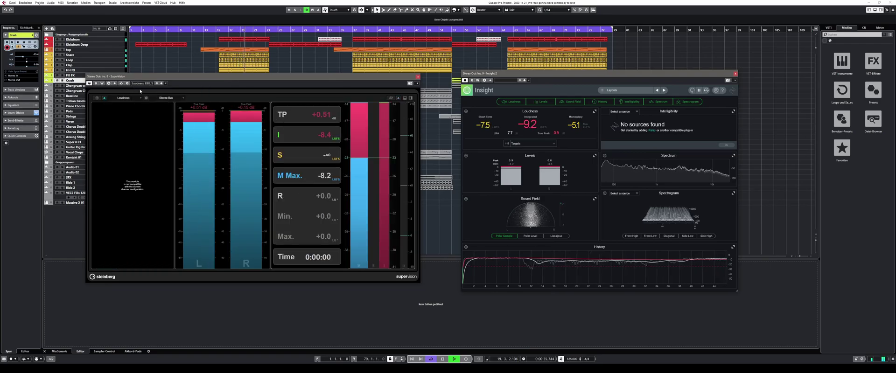
Switch SuperVision through the two Music Editing presets and load the Music Mastering preset
{"action": "left_click", "coordinate": [144, 84]}
{"action": "double_click", "coordinate": [153, 122]}
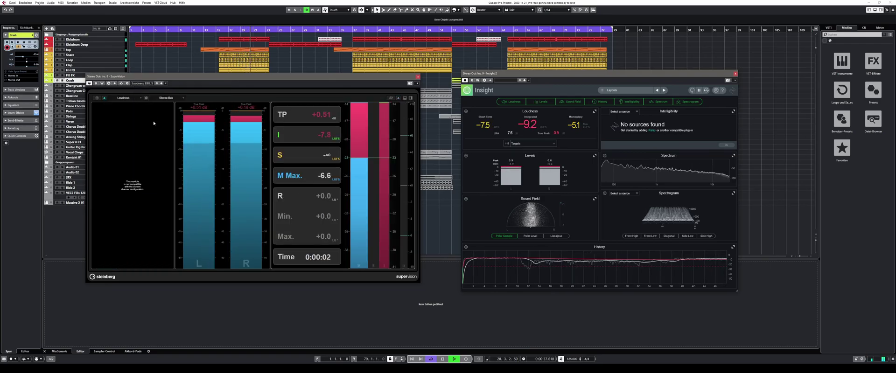
{"action": "left_click", "coordinate": [144, 84]}
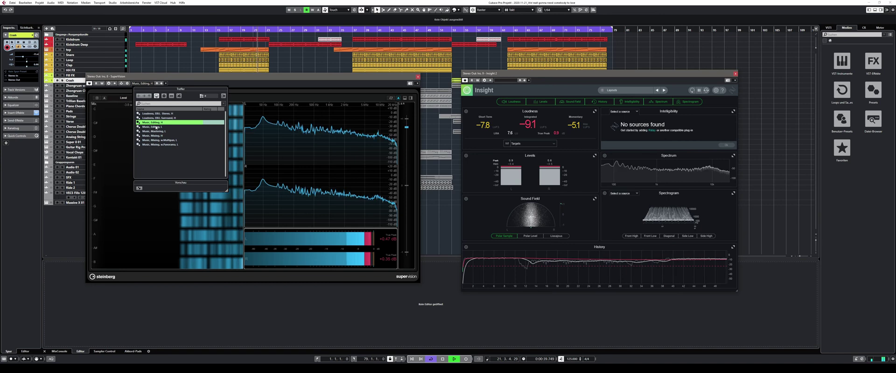
{"action": "double_click", "coordinate": [153, 127]}
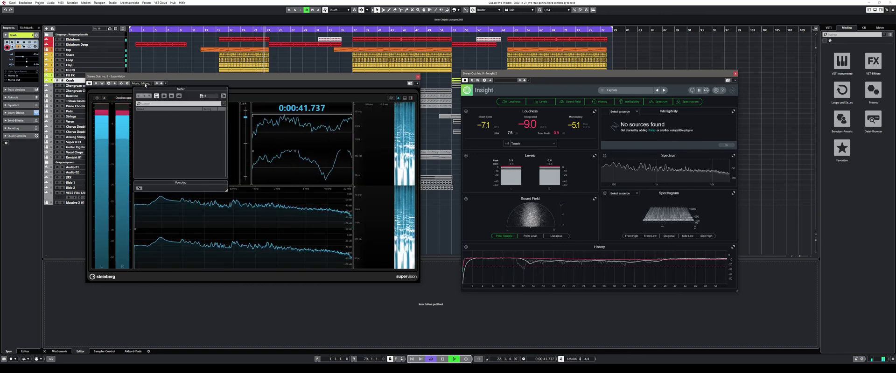
{"action": "left_click", "coordinate": [144, 83]}
{"action": "double_click", "coordinate": [154, 131]}
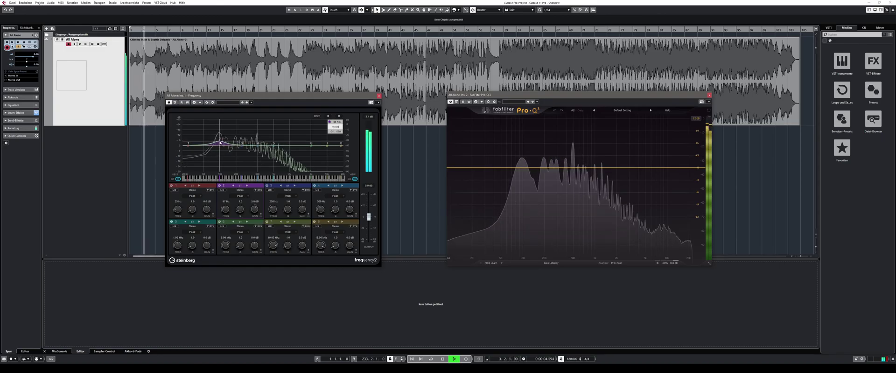
In Frequency 2, split bands 2 and 6 into separate channels with opposing gains, and lower the output level slightly
{"action": "left_click_drag", "start_coordinate": [220, 148], "coordinate": [219, 136]}
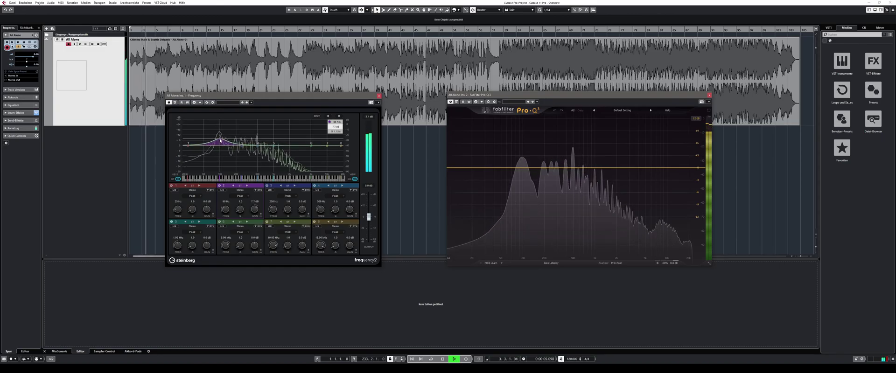
{"action": "left_click", "coordinate": [233, 186]}
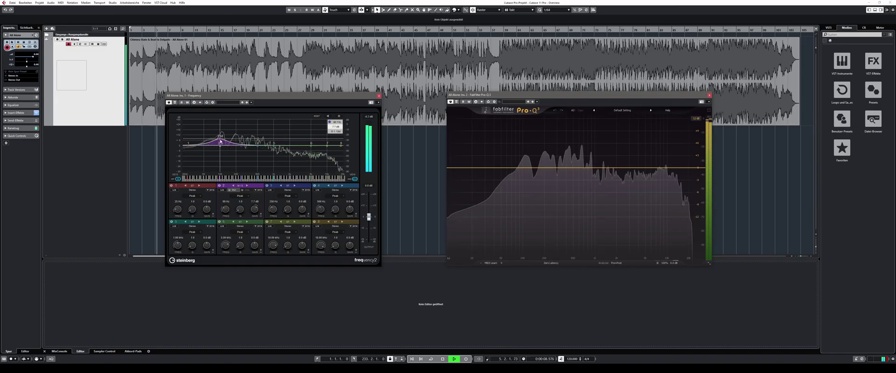
{"action": "left_click_drag", "start_coordinate": [220, 148], "coordinate": [219, 156]}
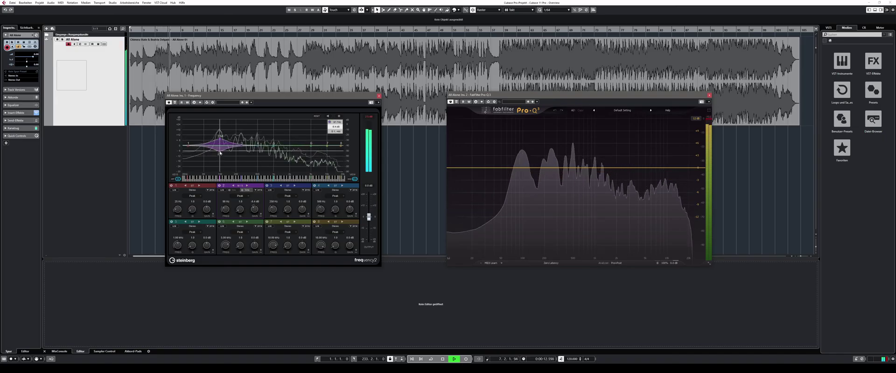
{"action": "left_click_drag", "start_coordinate": [368, 217], "coordinate": [369, 220]}
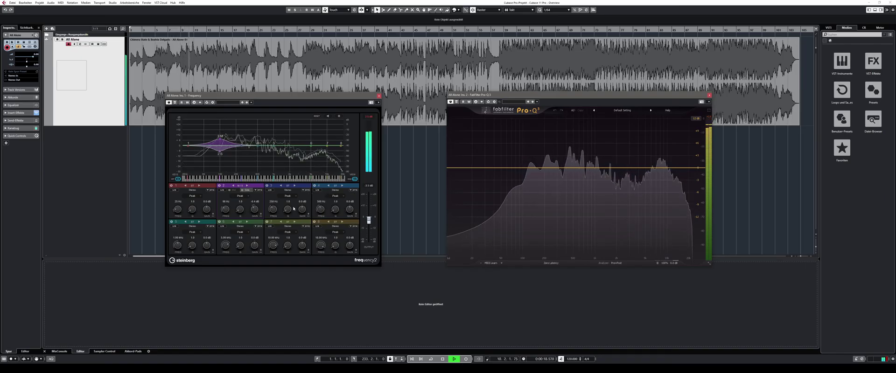
{"action": "left_click", "coordinate": [245, 222]}
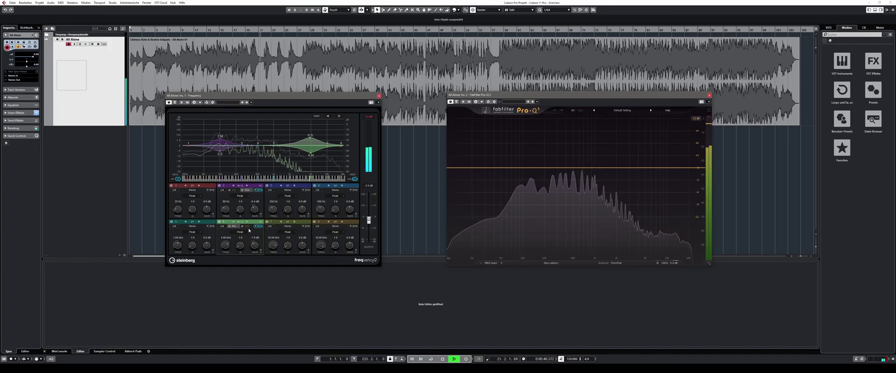
{"action": "left_click_drag", "start_coordinate": [256, 246], "coordinate": [255, 241]}
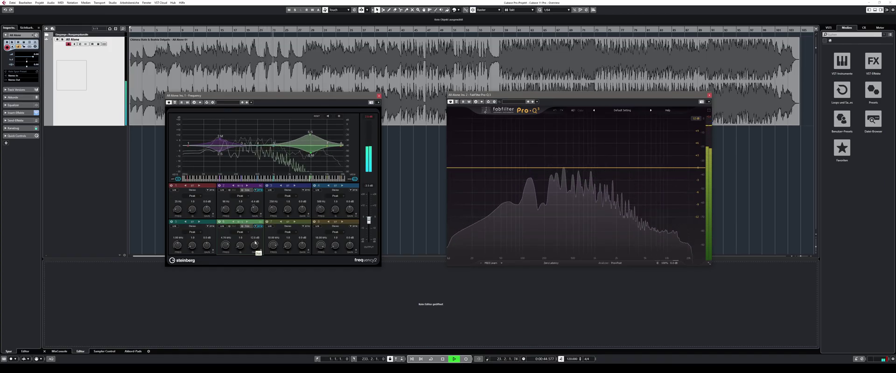
Add a low cut in Pro-Q 3, restrict it to Mid, and place the Side low cut at a higher frequency
{"action": "left_click", "coordinate": [496, 169]}
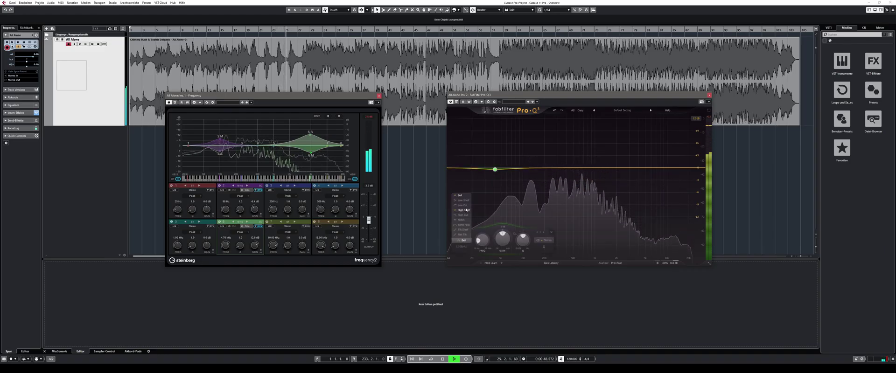
{"action": "left_click", "coordinate": [467, 206]}
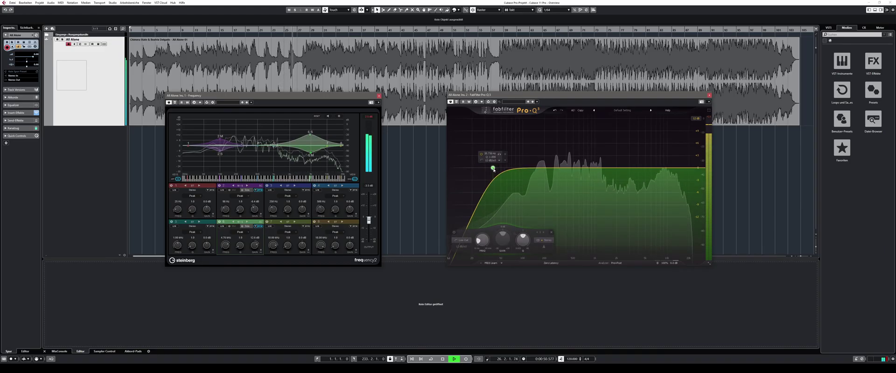
{"action": "left_click", "coordinate": [545, 240]}
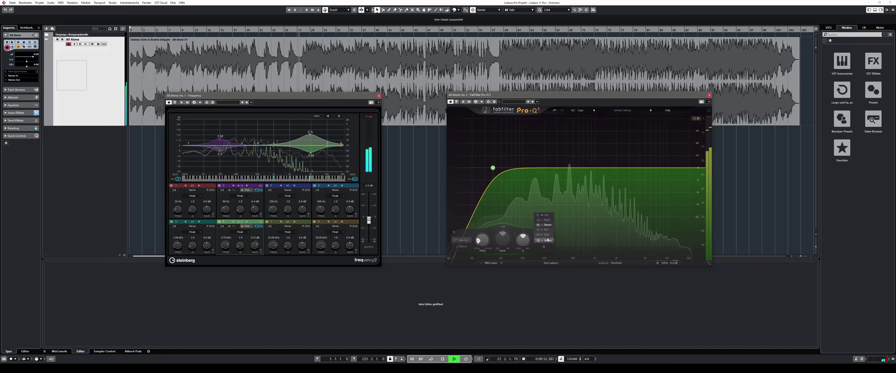
{"action": "left_click", "coordinate": [548, 231]}
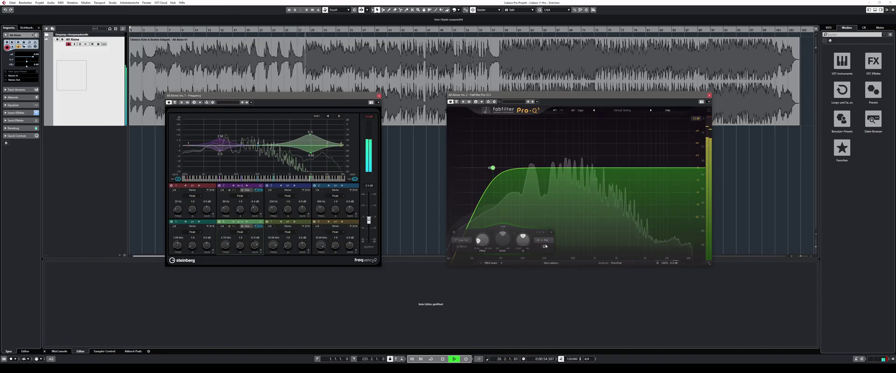
{"action": "left_click_drag", "start_coordinate": [509, 169], "coordinate": [547, 167]}
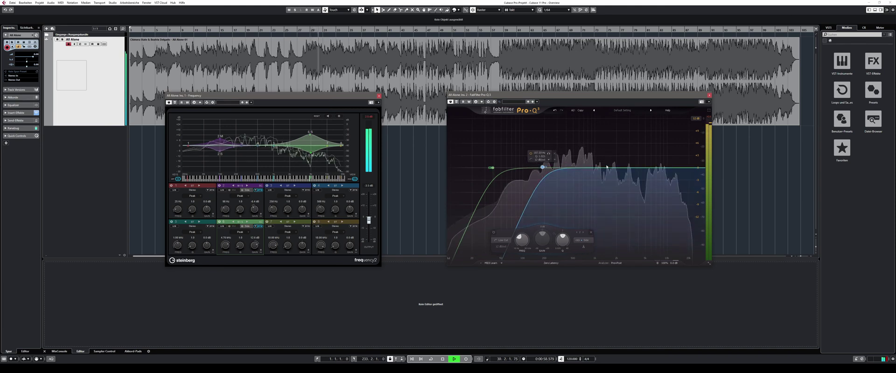
Add a boosting band in Pro-Q 3's upper mids, change it to a high shelf, and adjust its dynamic gain
{"action": "left_click_drag", "start_coordinate": [620, 168], "coordinate": [605, 161]}
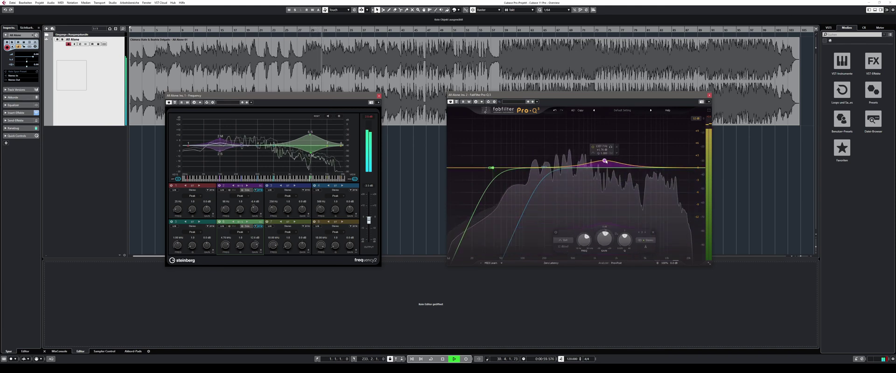
{"action": "left_click", "coordinate": [563, 241]}
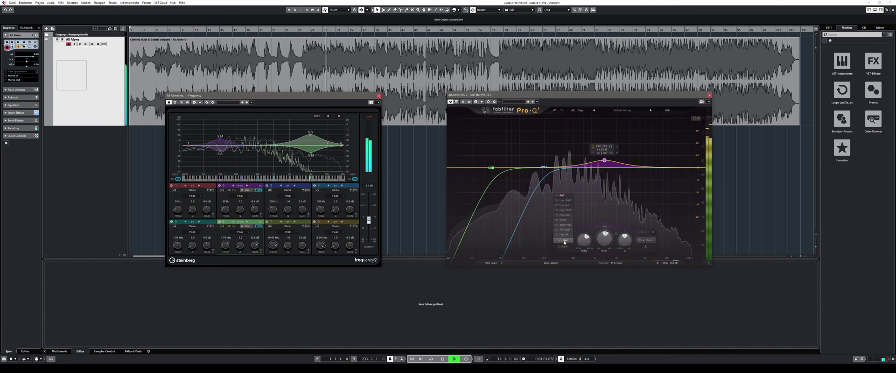
{"action": "left_click", "coordinate": [564, 211]}
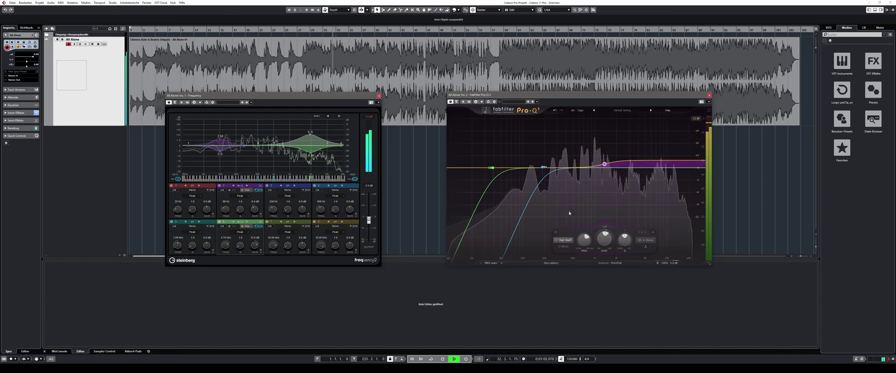
{"action": "left_click", "coordinate": [605, 227]}
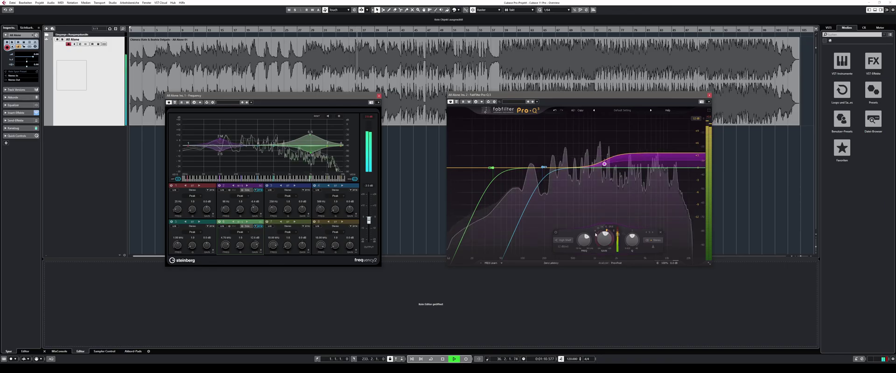
{"action": "mouse_move", "coordinate": [590, 242]}
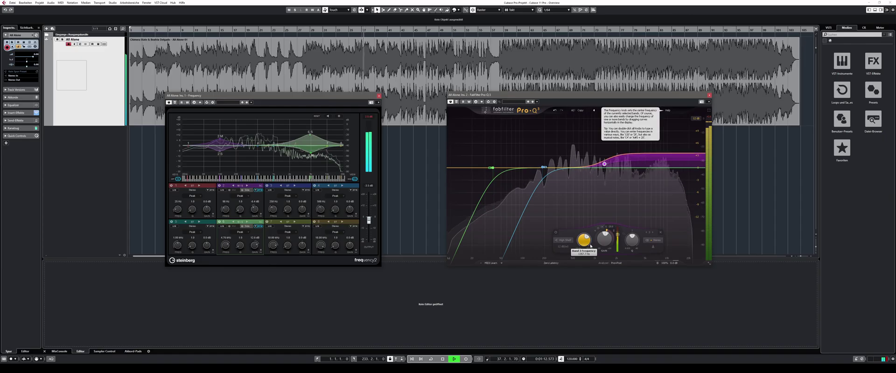
{"action": "left_click_drag", "start_coordinate": [605, 232], "coordinate": [609, 246]}
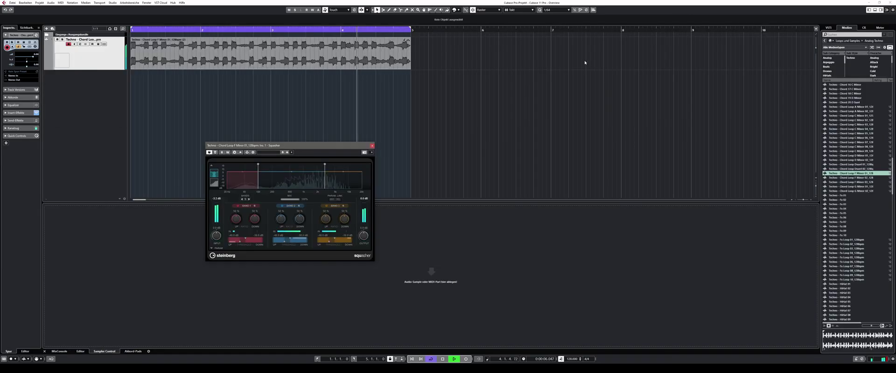
Adjust band 1's upward and downward compression in Squasher on the techno chord loop, and bypass that band
{"action": "left_click_drag", "start_coordinate": [425, 151], "coordinate": [453, 130]}
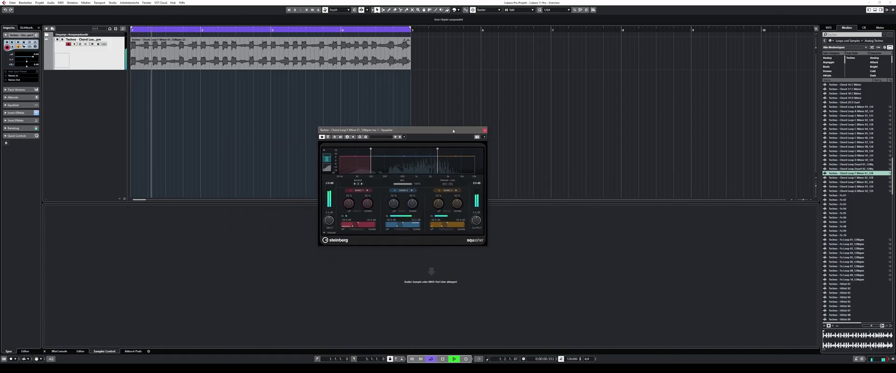
{"action": "left_click_drag", "start_coordinate": [352, 203], "coordinate": [349, 171]}
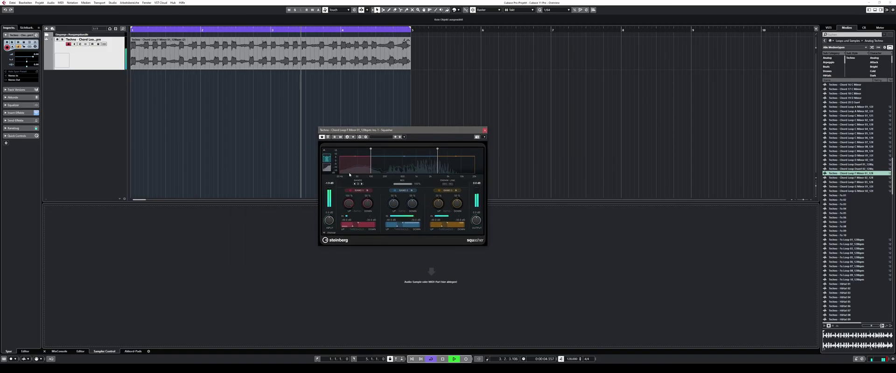
{"action": "left_click_drag", "start_coordinate": [367, 199], "coordinate": [367, 176]}
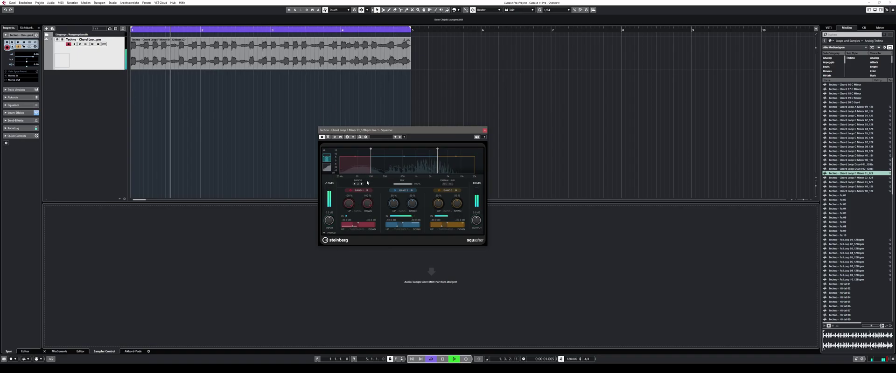
{"action": "left_click_drag", "start_coordinate": [367, 202], "coordinate": [352, 228]}
{"action": "left_click", "coordinate": [350, 191]}
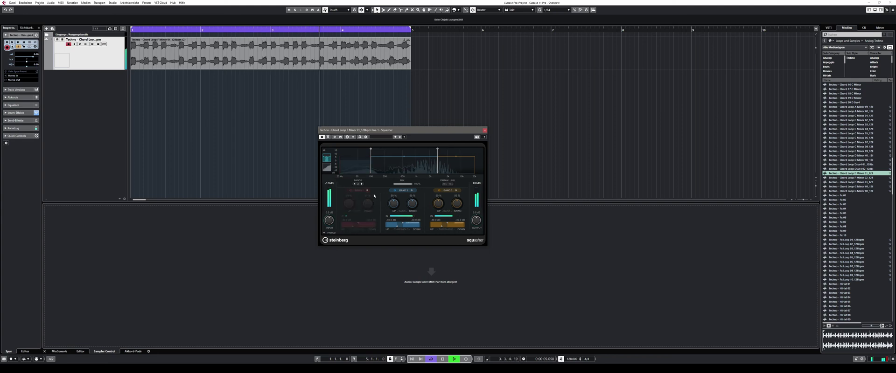
Adjust Squasher band 2's upward compression and the thresholds of bands 2 and 3
{"action": "left_click_drag", "start_coordinate": [394, 203], "coordinate": [394, 192]}
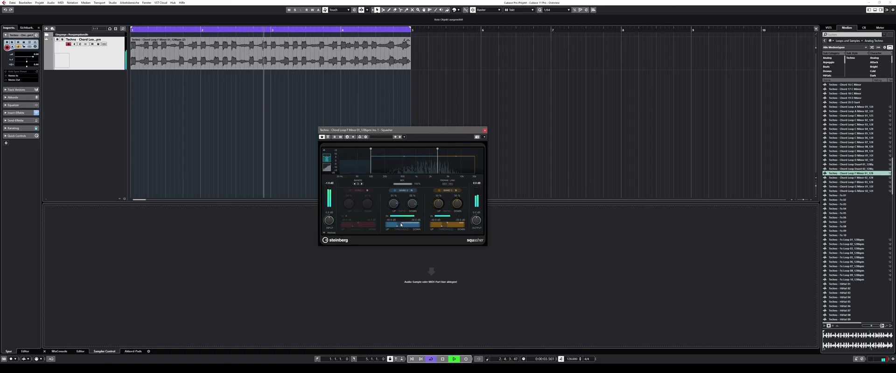
{"action": "left_click_drag", "start_coordinate": [402, 224], "coordinate": [412, 225]}
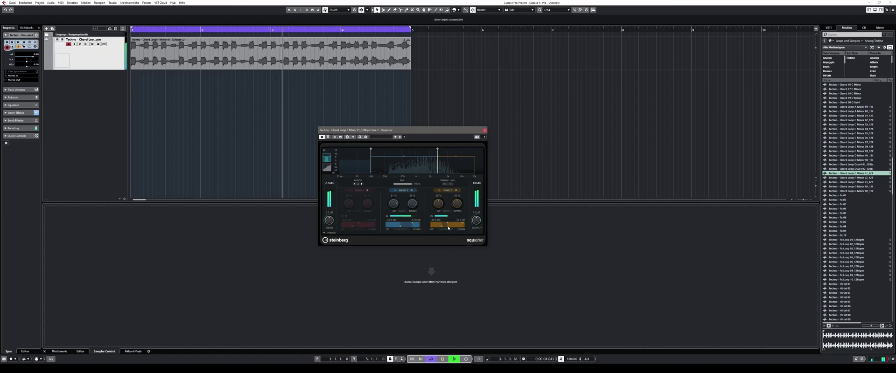
{"action": "left_click_drag", "start_coordinate": [446, 227], "coordinate": [457, 225]}
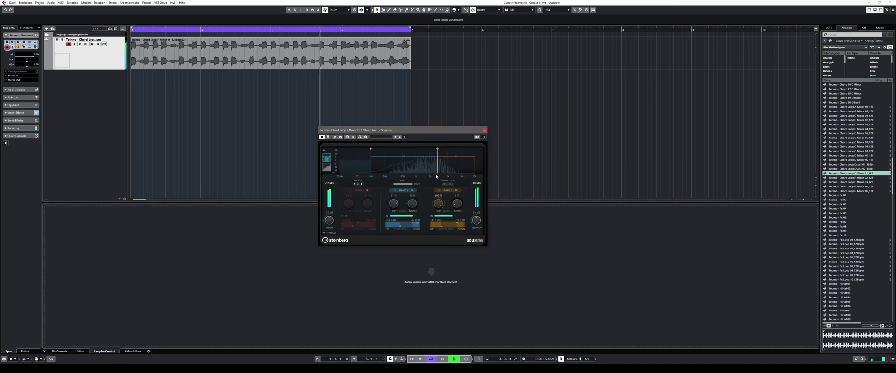
Show Squasher's additional band parameters, raise band 2's attack, and adjust the drive of bands 2 and 3
{"action": "left_click", "coordinate": [325, 233]}
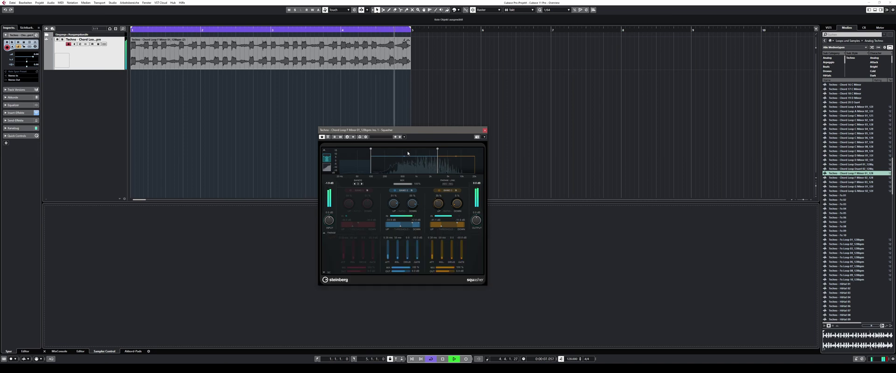
{"action": "left_click_drag", "start_coordinate": [421, 134], "coordinate": [422, 123]}
{"action": "left_click_drag", "start_coordinate": [388, 245], "coordinate": [397, 234]}
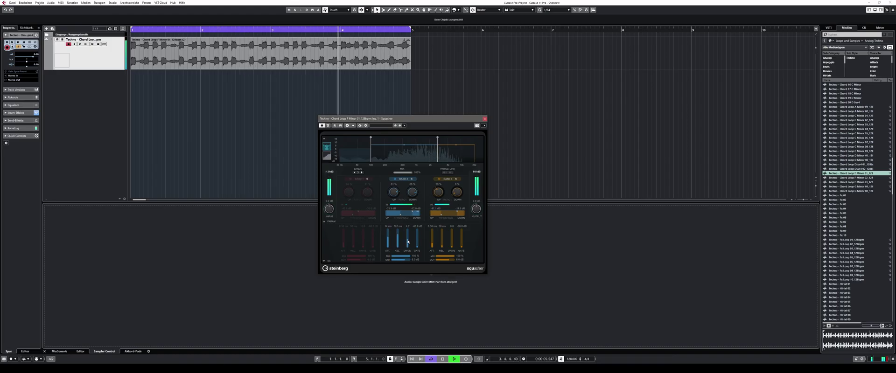
{"action": "left_click_drag", "start_coordinate": [407, 242], "coordinate": [407, 242]}
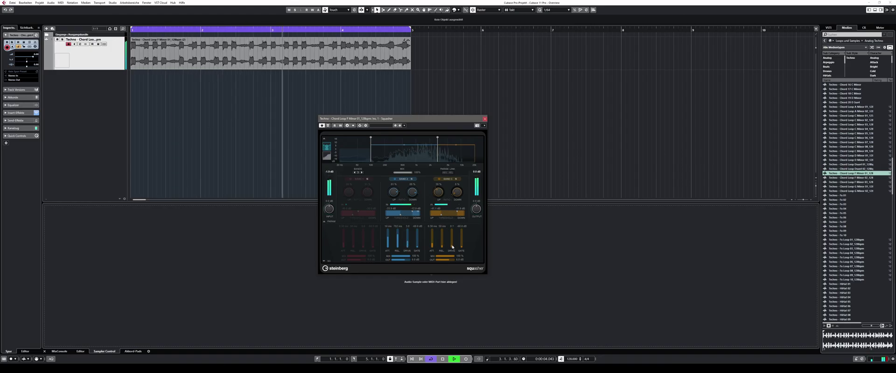
{"action": "left_click_drag", "start_coordinate": [452, 247], "coordinate": [452, 241]}
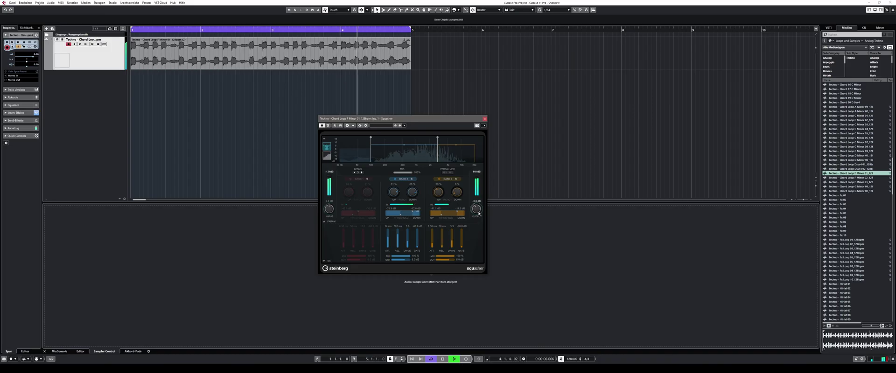
Adjust band 3's drive in Squasher, reactivate band 1, and raise band 1's drive
{"action": "mouse_move", "coordinate": [452, 241]}
{"action": "left_mouse_down"}
{"action": "mouse_move", "coordinate": [460, 237]}
{"action": "mouse_move", "coordinate": [442, 240]}
{"action": "left_mouse_up"}
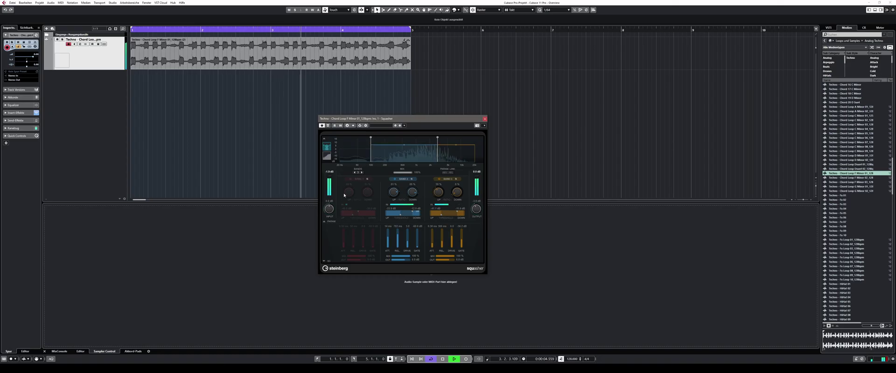
{"action": "left_click", "coordinate": [352, 179]}
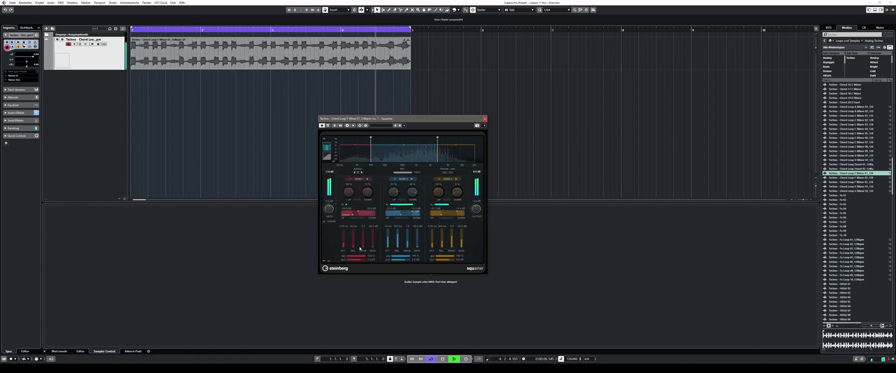
{"action": "left_click_drag", "start_coordinate": [362, 246], "coordinate": [363, 237]}
Adjust the three bands' levels in Squasher's spectrum display and band 2's upper threshold in the transfer curve display
{"action": "left_click_drag", "start_coordinate": [405, 147], "coordinate": [456, 150]}
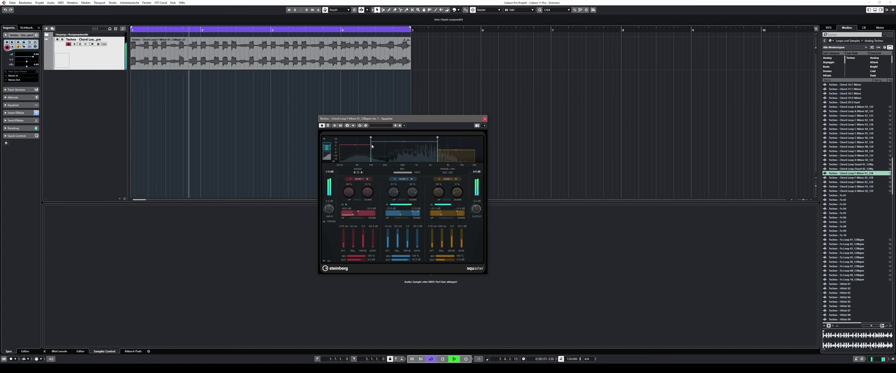
{"action": "left_click_drag", "start_coordinate": [355, 145], "coordinate": [404, 144]}
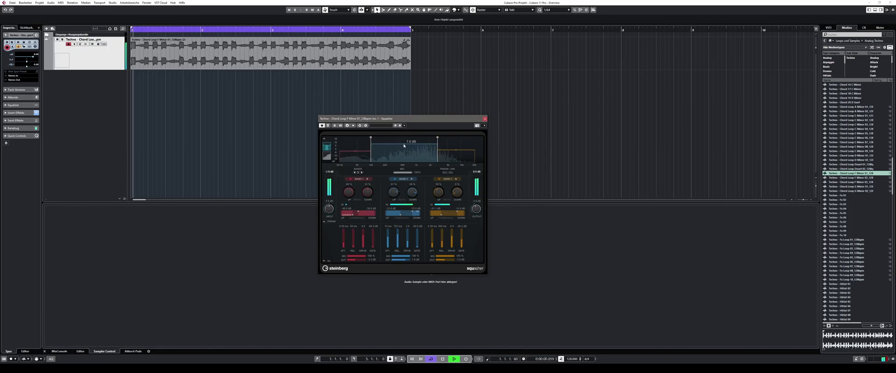
{"action": "left_click", "coordinate": [327, 156]}
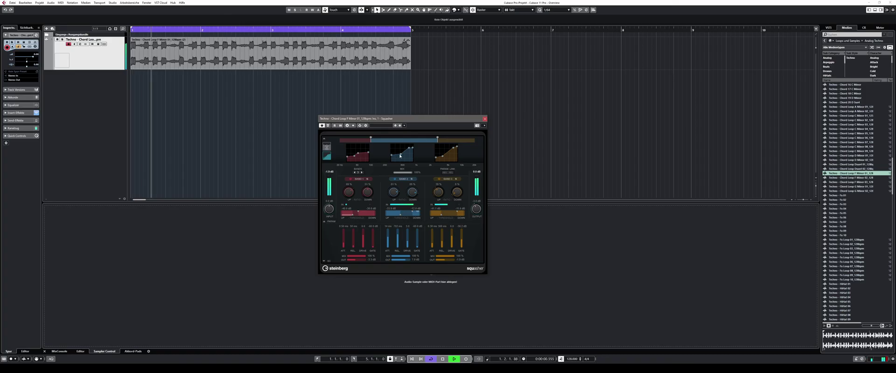
{"action": "left_click_drag", "start_coordinate": [409, 148], "coordinate": [407, 149]}
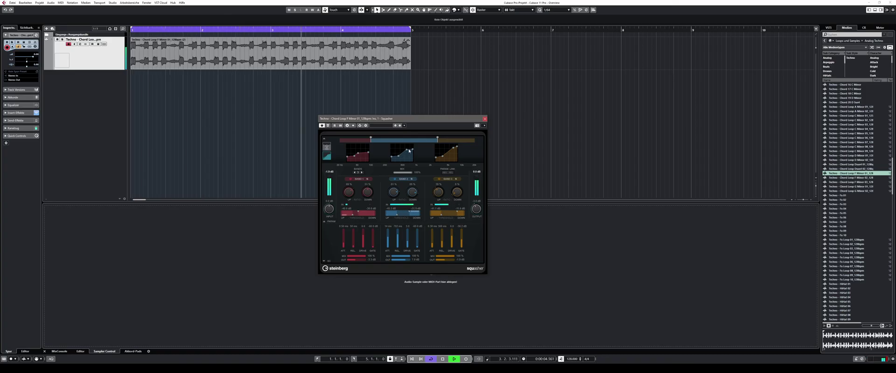
{"action": "left_click", "coordinate": [327, 147]}
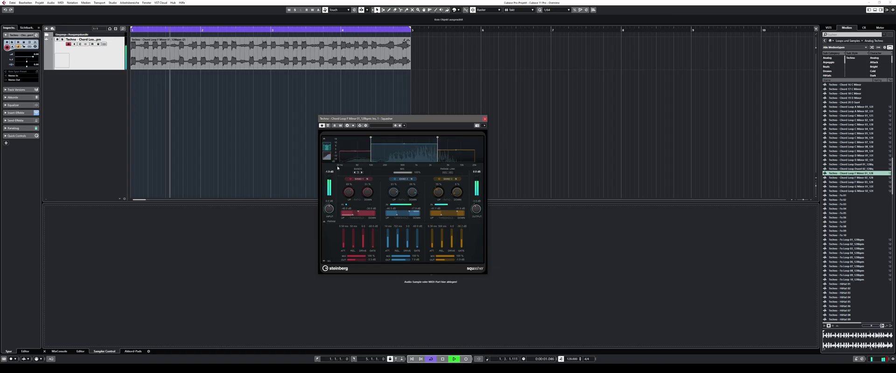
Show Squasher's side-chain section, enable the side-chains of bands 2 and 3, and keep band 2's input on Internal
{"action": "left_click", "coordinate": [326, 261]}
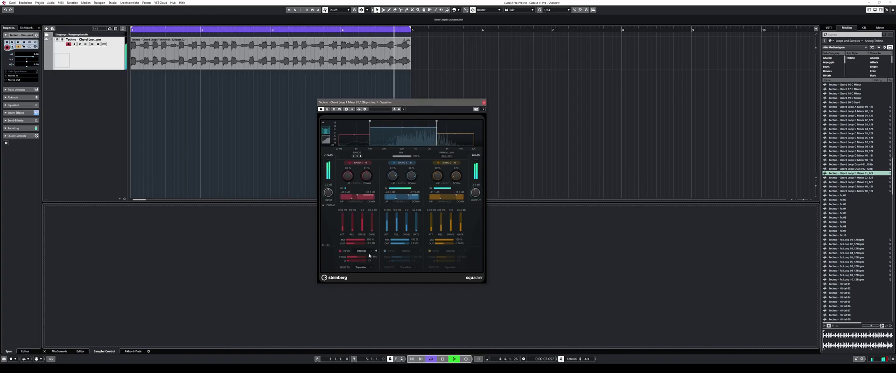
{"action": "left_click", "coordinate": [385, 251]}
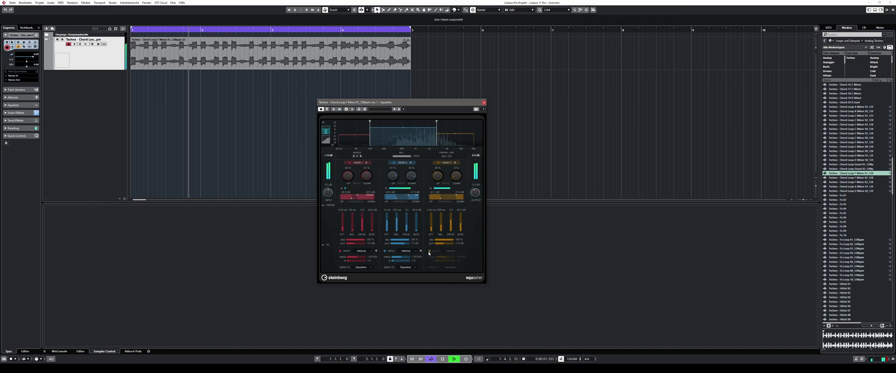
{"action": "left_click", "coordinate": [430, 252]}
{"action": "left_click", "coordinate": [406, 251]}
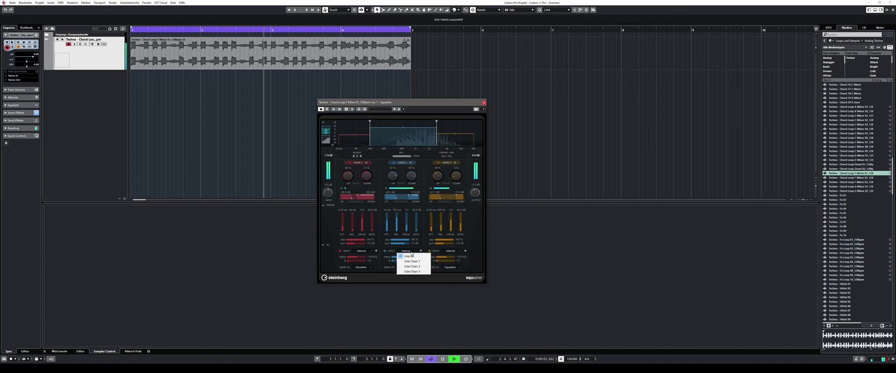
{"action": "left_click", "coordinate": [409, 256]}
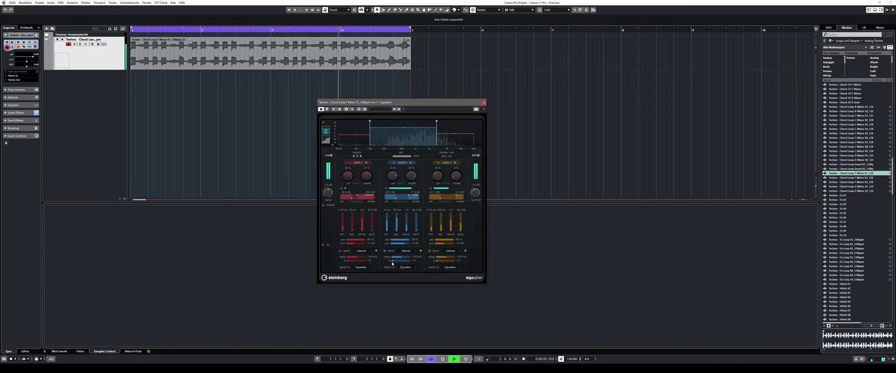
Adjust the side-chain filter settings of Squasher's bands and keep band 1's side-chain sent to Squasher
{"action": "left_click_drag", "start_coordinate": [406, 262], "coordinate": [362, 260]}
{"action": "left_click", "coordinate": [365, 268]}
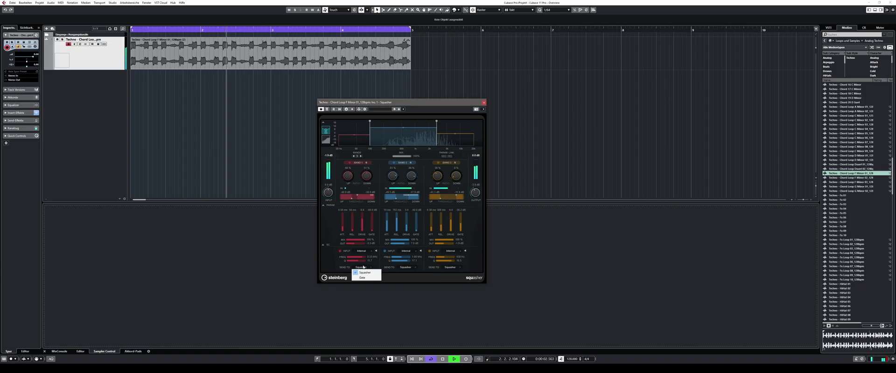
{"action": "left_click", "coordinate": [367, 274]}
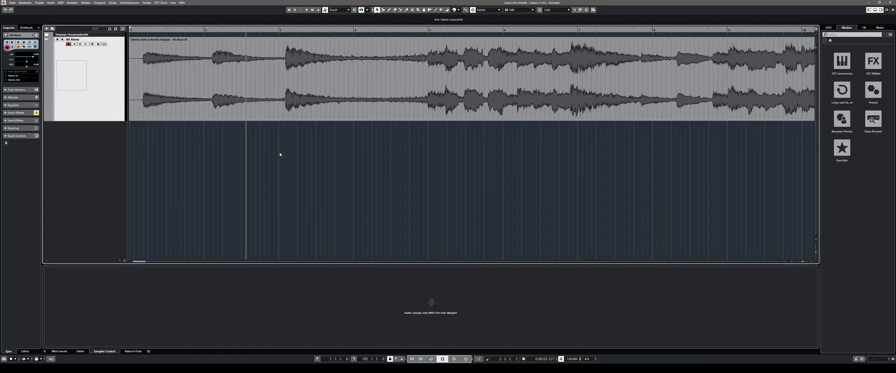
Apply the SpectraLayers extension to the All Alone audio event and show its editor in a separate window
{"action": "left_click", "coordinate": [208, 76]}
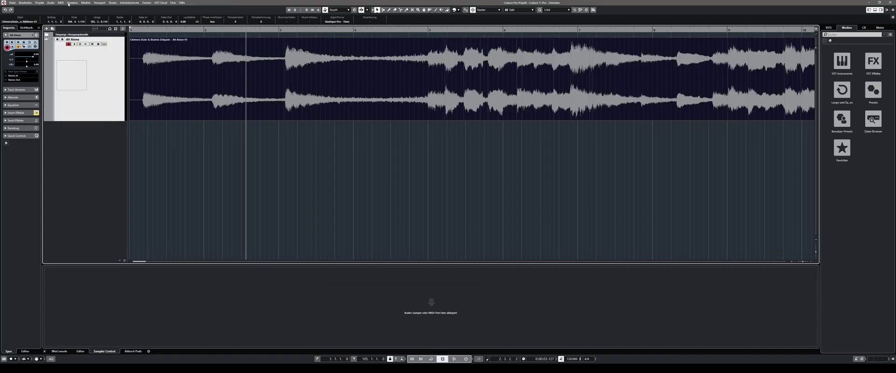
{"action": "left_click", "coordinate": [51, 3]}
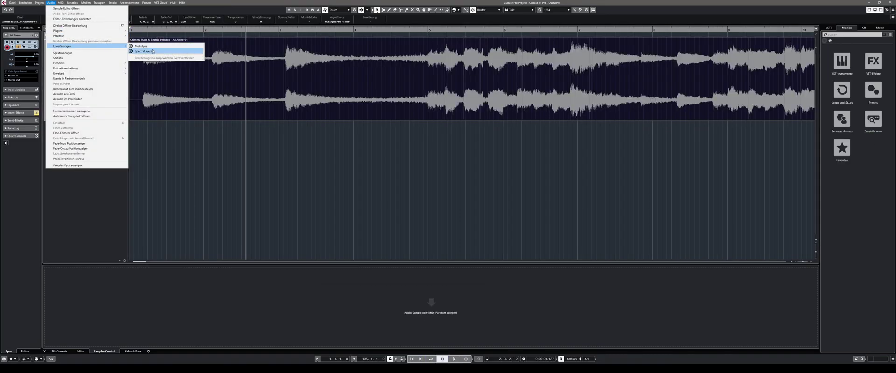
{"action": "left_click", "coordinate": [158, 52]}
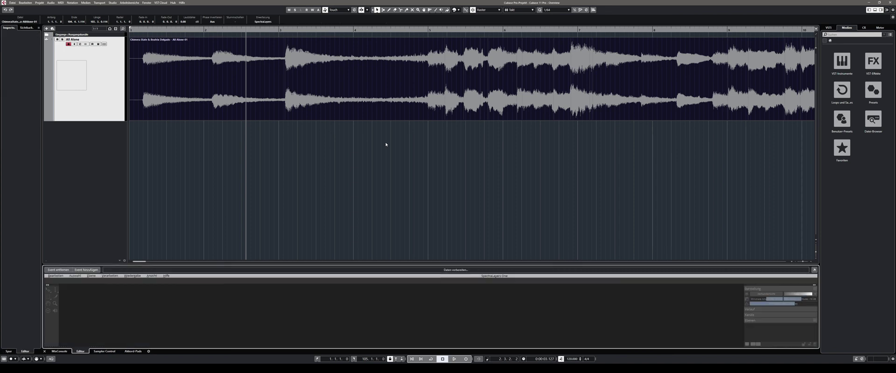
{"action": "left_click", "coordinate": [814, 270]}
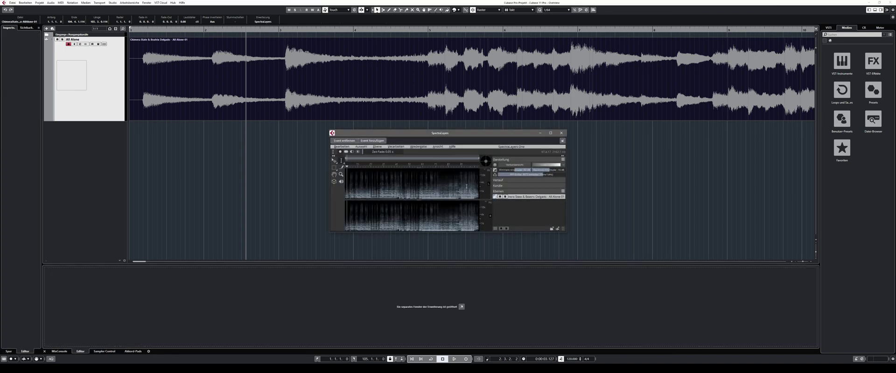
Unmix the vocals of the All Alone layer in SpectraLayers with the preset unmixing settings
{"action": "left_click", "coordinate": [380, 149]}
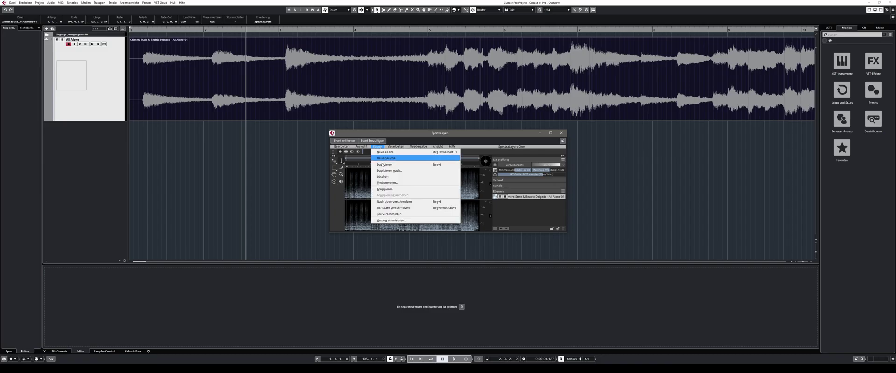
{"action": "left_click", "coordinate": [404, 222]}
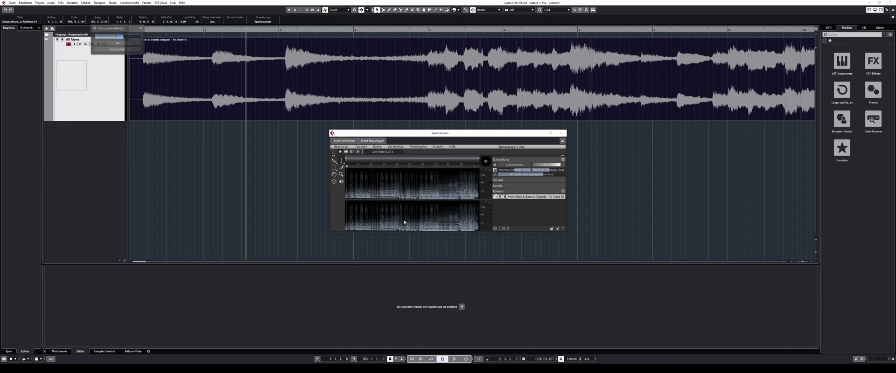
{"action": "left_click", "coordinate": [118, 43]}
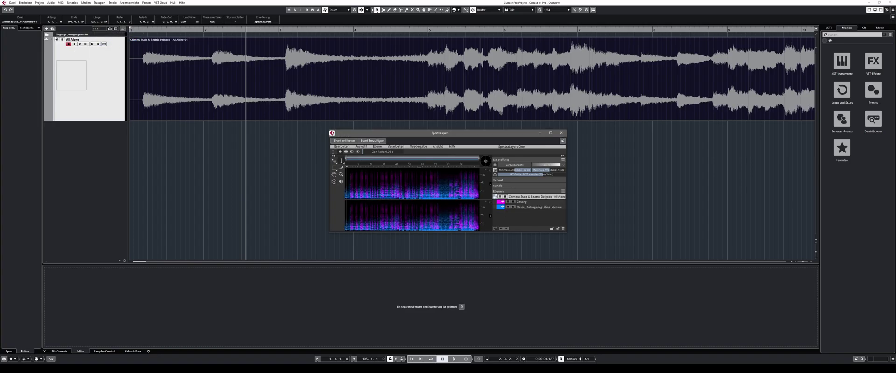
Mute the All Alone track and place the extracted Gesang layer on a new track below it, starting at bar 1
{"action": "left_click", "coordinate": [57, 40]}
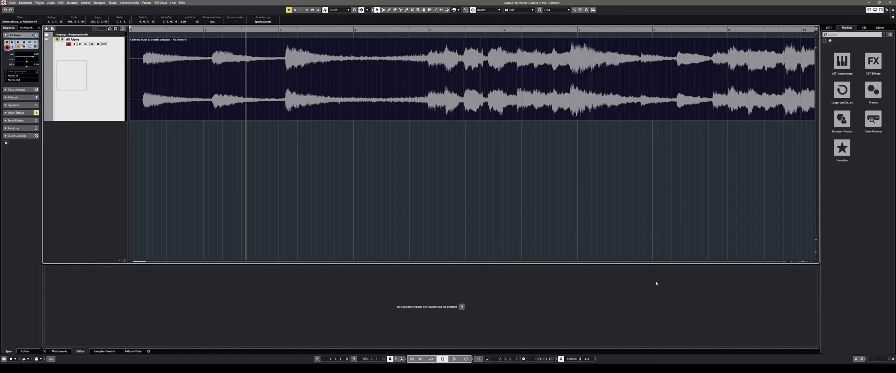
{"action": "left_click", "coordinate": [462, 307]}
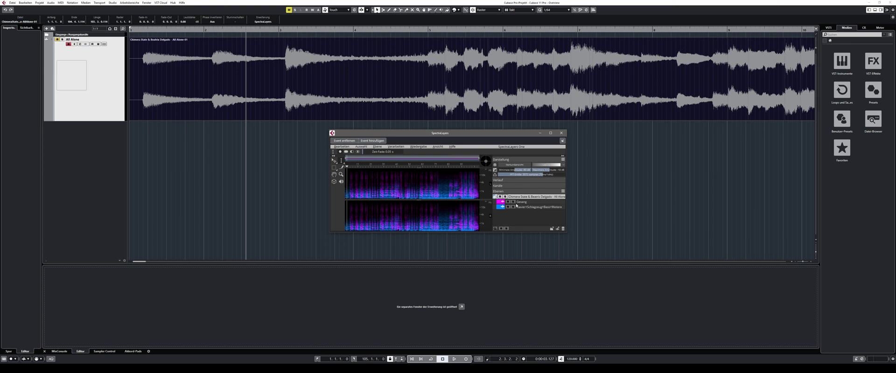
{"action": "left_click", "coordinate": [519, 204]}
{"action": "left_click_drag", "start_coordinate": [526, 203], "coordinate": [172, 147]}
{"action": "left_click", "coordinate": [480, 223]}
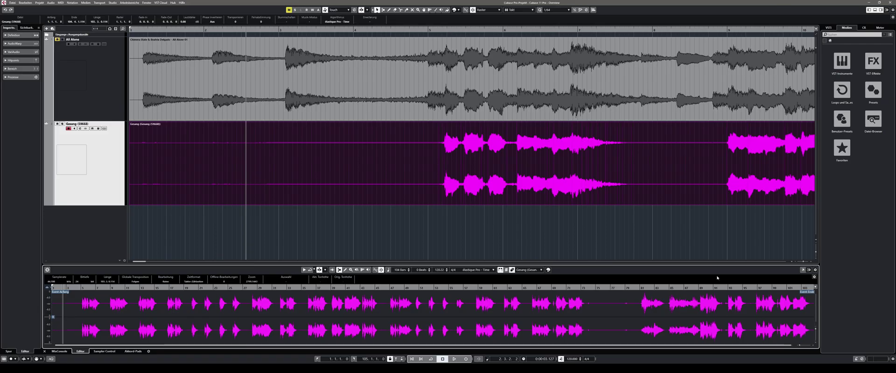
Place SpectraLayers' piano, drums and bass layer on a new track below the vocal track, starting at bar 1
{"action": "left_click", "coordinate": [635, 164]}
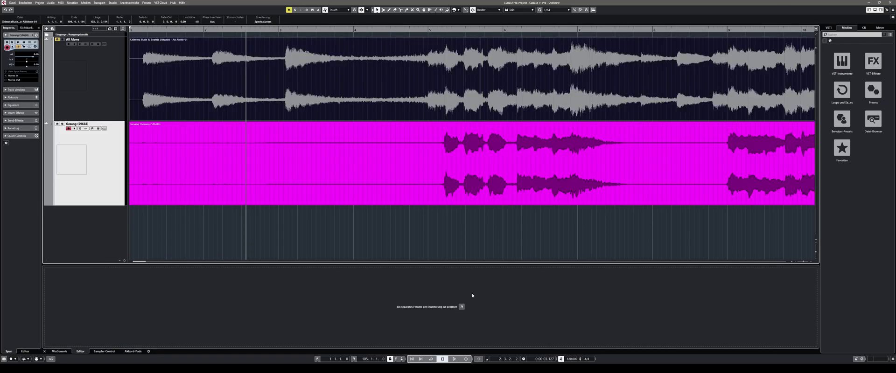
{"action": "left_click", "coordinate": [462, 307]}
{"action": "left_click_drag", "start_coordinate": [529, 210], "coordinate": [226, 228]}
{"action": "left_click", "coordinate": [480, 223]}
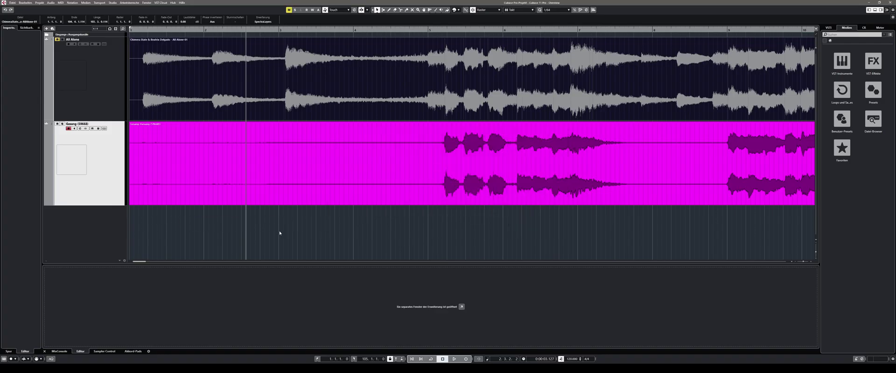
{"action": "left_click", "coordinate": [191, 224]}
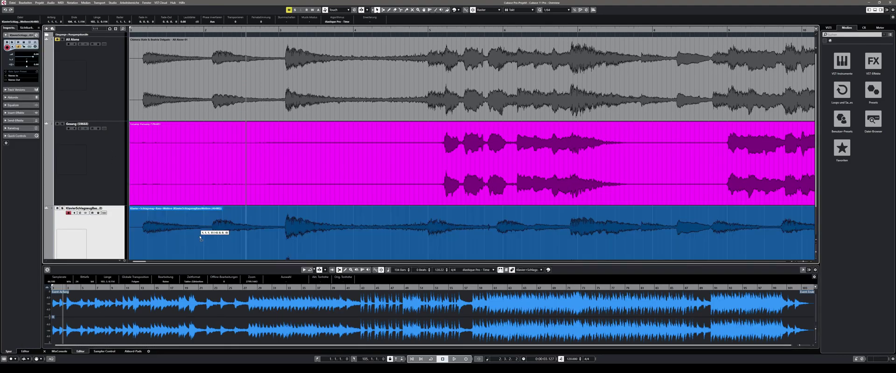
Play the extracted stems with the whole song in view and mute the instrumental track to hear only the vocals
{"action": "left_click", "coordinate": [102, 152]}
{"action": "key", "text": "space"}
{"action": "scroll", "coordinate": [523, 199], "scroll_direction": "down", "scroll_amount": 1}
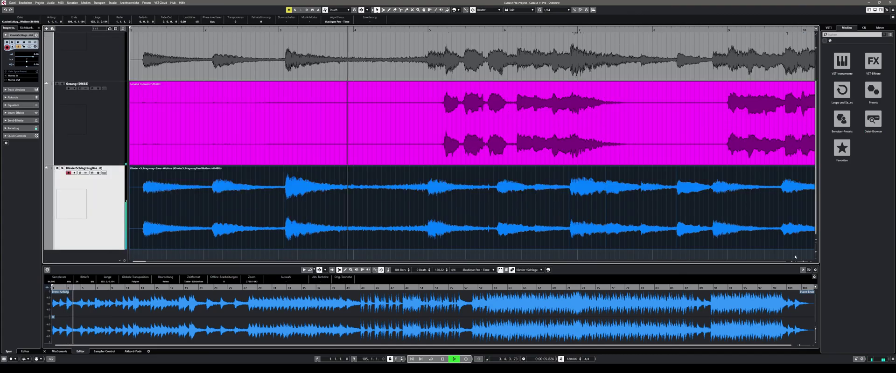
{"action": "left_click_drag", "start_coordinate": [803, 262], "coordinate": [800, 262]}
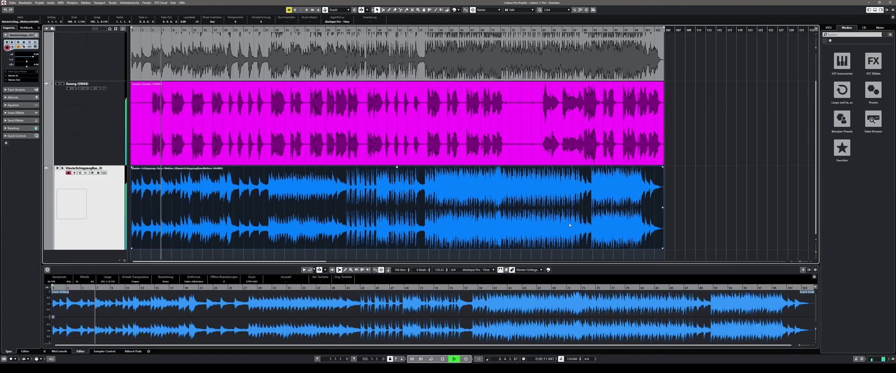
{"action": "left_click", "coordinate": [57, 168]}
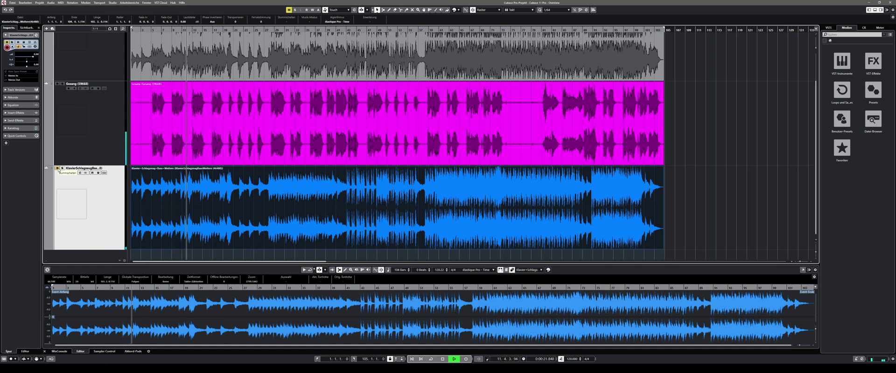
{"action": "mouse_move", "coordinate": [131, 84]}
{"action": "left_mouse_down"}
{"action": "mouse_move", "coordinate": [704, 88]}
{"action": "mouse_move", "coordinate": [663, 88]}
{"action": "left_mouse_up"}
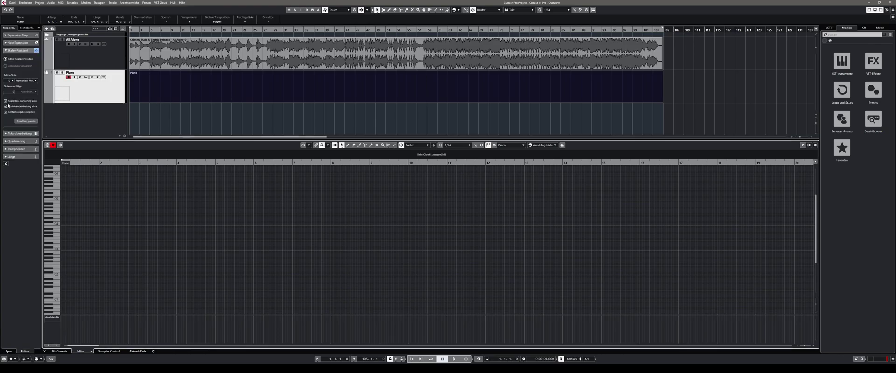
Turn off live-input snapping in the Scale Assistant and draw a note slightly over one bar long at the Piano part's start
{"action": "left_click", "coordinate": [6, 107]}
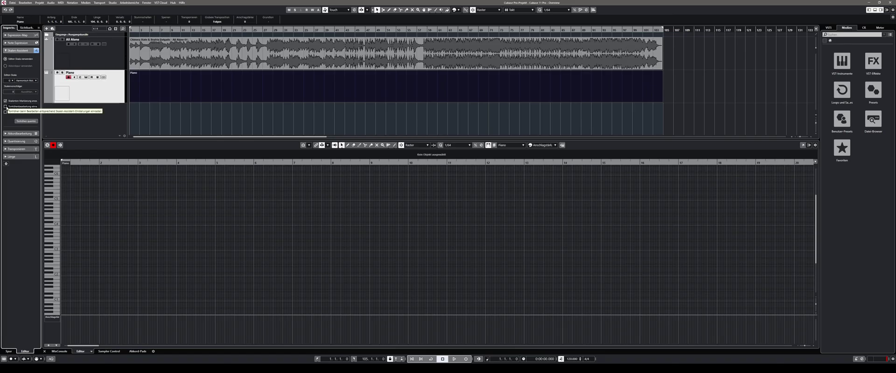
{"action": "left_click", "coordinate": [347, 145]}
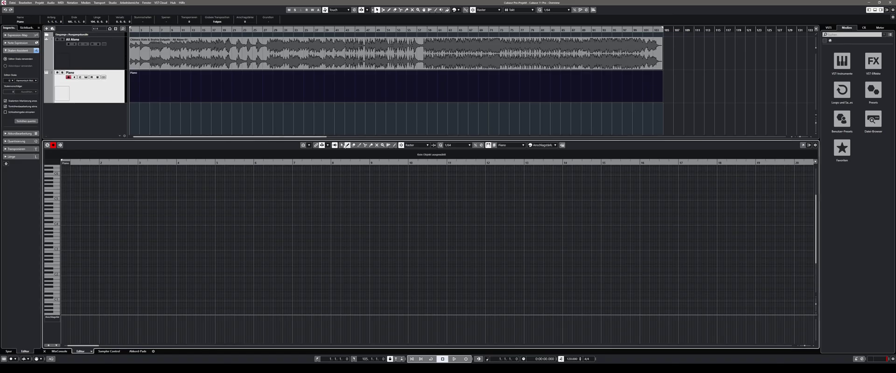
{"action": "left_click_drag", "start_coordinate": [62, 220], "coordinate": [110, 220]}
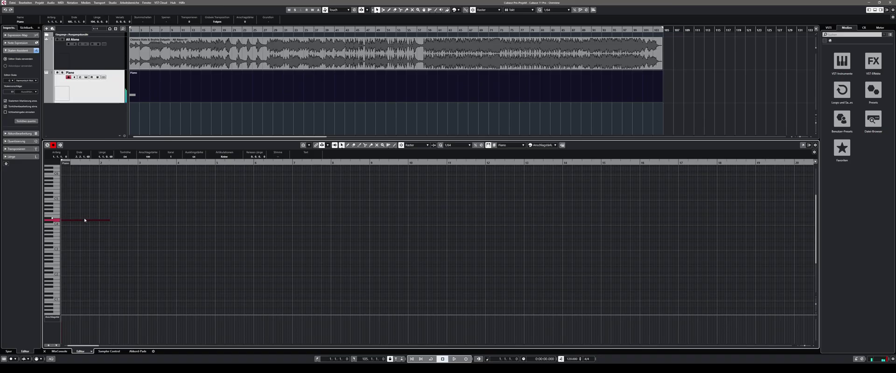
Move the drawn note up and down through the scale pitches and set the editor scale's root note to F
{"action": "left_click_drag", "start_coordinate": [84, 220], "coordinate": [84, 200]}
{"action": "left_click_drag", "start_coordinate": [83, 194], "coordinate": [82, 223]}
{"action": "left_click", "coordinate": [12, 81]}
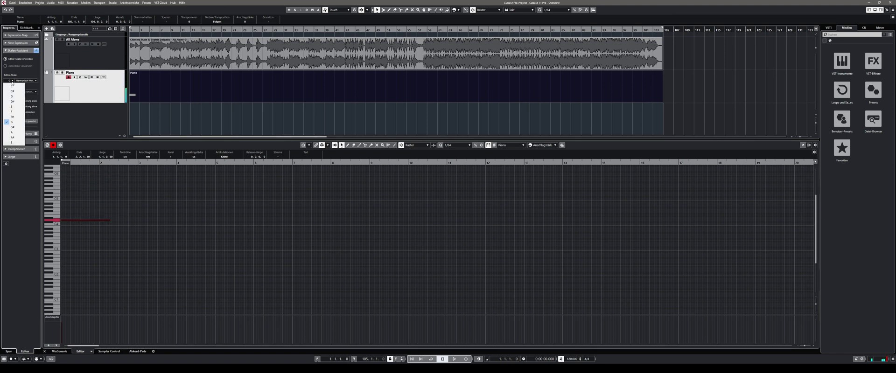
{"action": "left_click", "coordinate": [14, 111]}
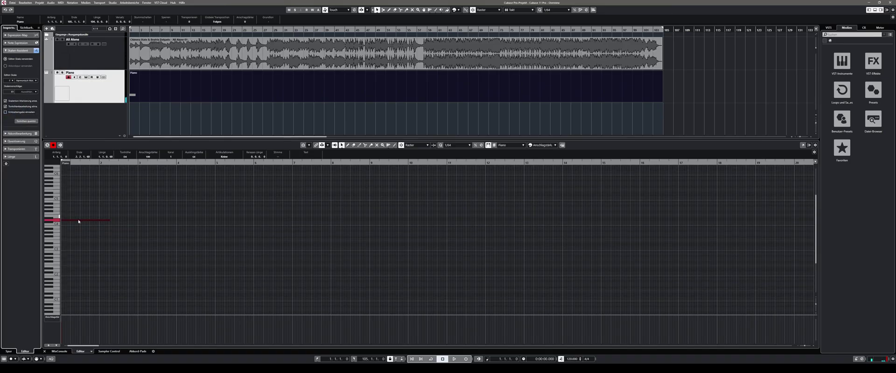
Set the editor scale's type to Lydisch and move the note at the Piano part's start up and down through the scale
{"action": "left_click_drag", "start_coordinate": [78, 221], "coordinate": [77, 205]}
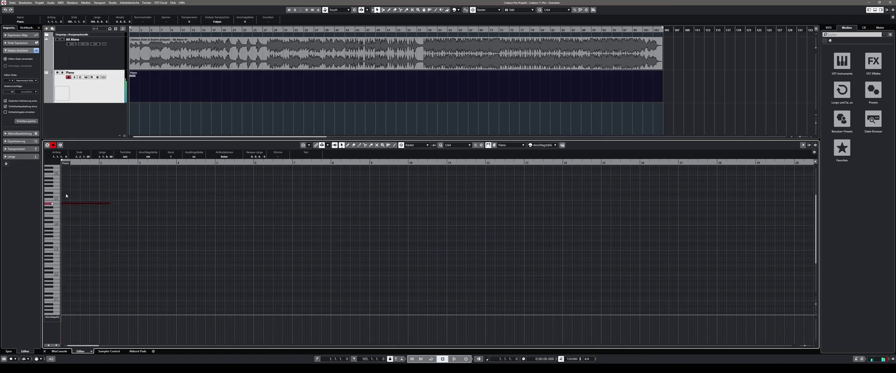
{"action": "left_click", "coordinate": [30, 82]}
{"action": "left_click", "coordinate": [56, 212]}
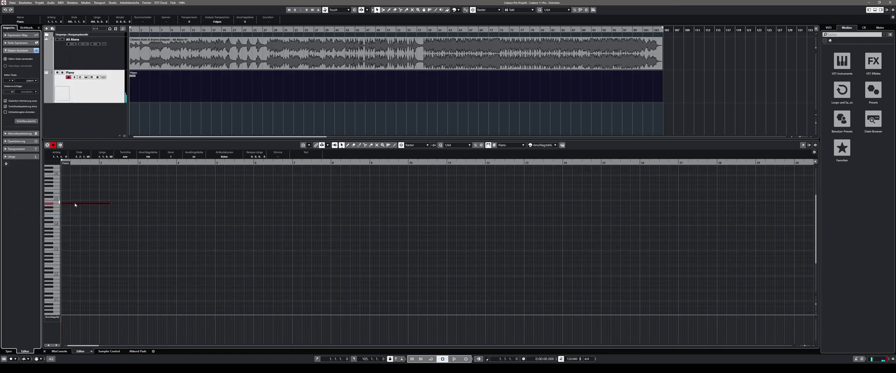
{"action": "left_click_drag", "start_coordinate": [78, 204], "coordinate": [78, 219]}
Turn on live-input snapping in the Scale Assistant and try live input into the Piano part with the song track muted
{"action": "left_click", "coordinate": [6, 113]}
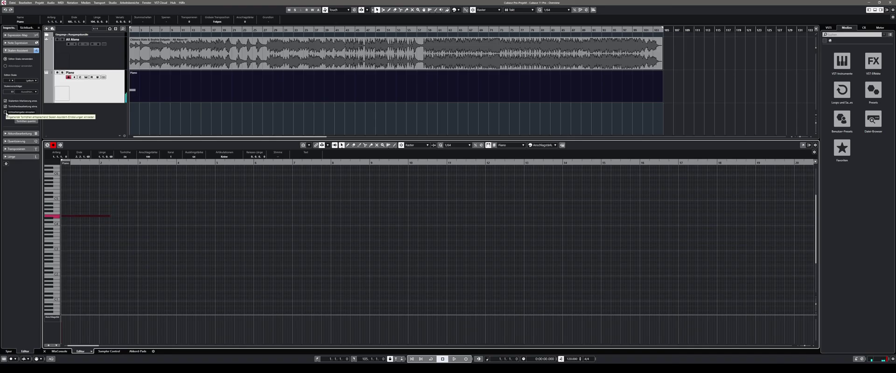
{"action": "left_click", "coordinate": [57, 40]}
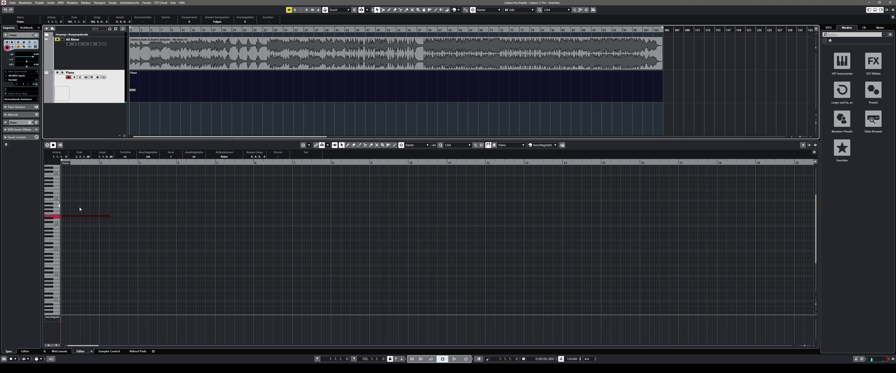
{"action": "left_click", "coordinate": [53, 145]}
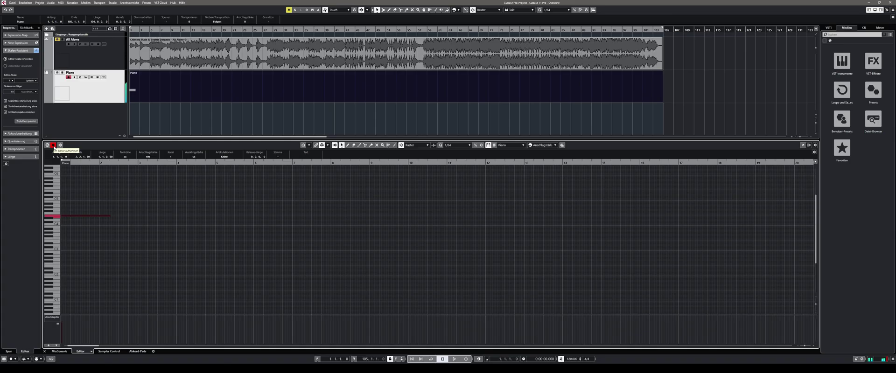
{"action": "key", "text": "space"}
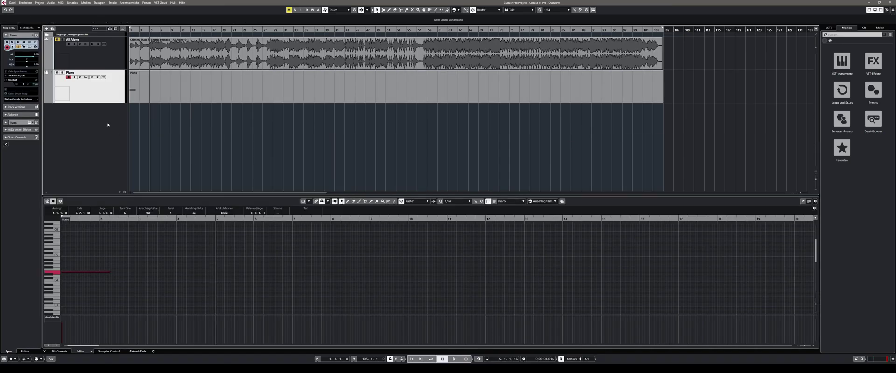
Add a marker track below the Piano track with markers at bars 5 and 16
{"action": "right_click", "coordinate": [108, 123]}
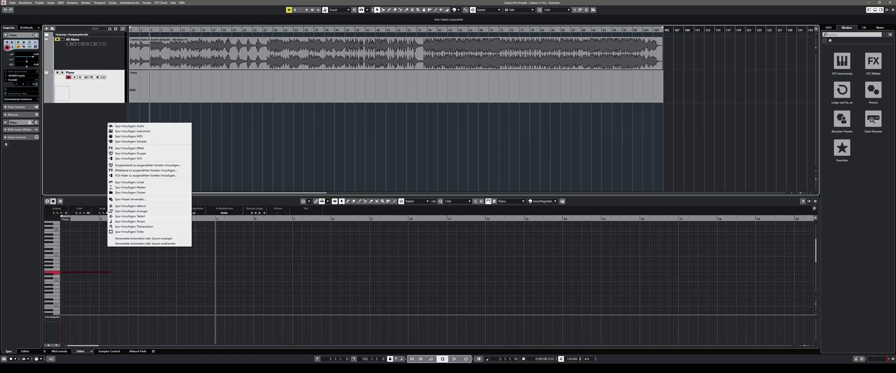
{"action": "left_click", "coordinate": [133, 187]}
{"action": "key", "text": "Return"}
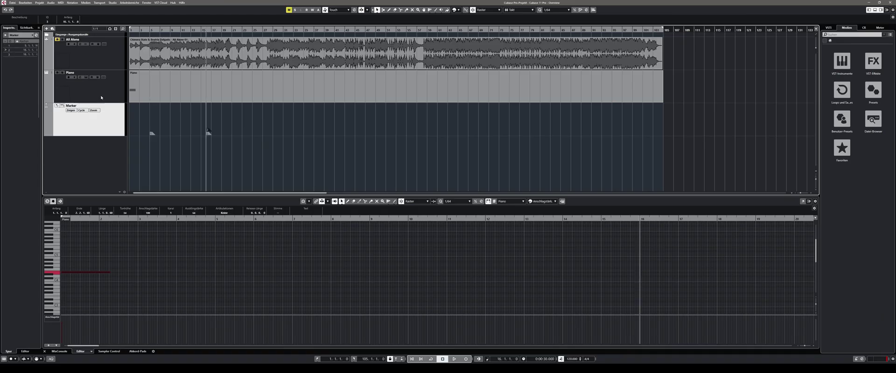
Insert two cycle markers over bars 1 to 105 and one over bars 46 to 57 on the marker track
{"action": "left_click", "coordinate": [319, 30]}
{"action": "left_click", "coordinate": [62, 106]}
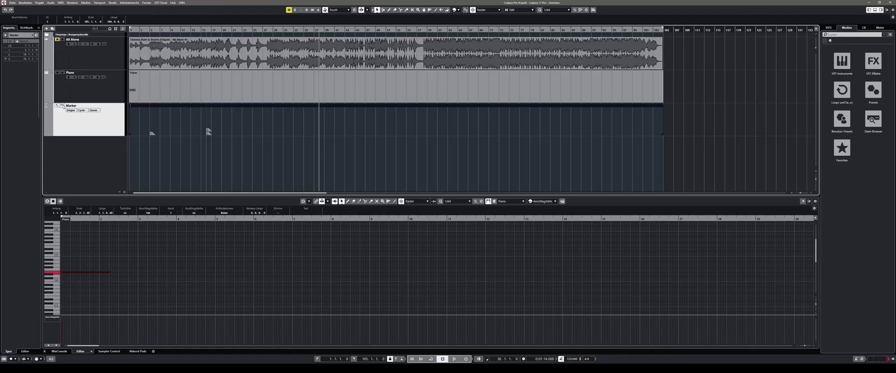
{"action": "left_click", "coordinate": [62, 105]}
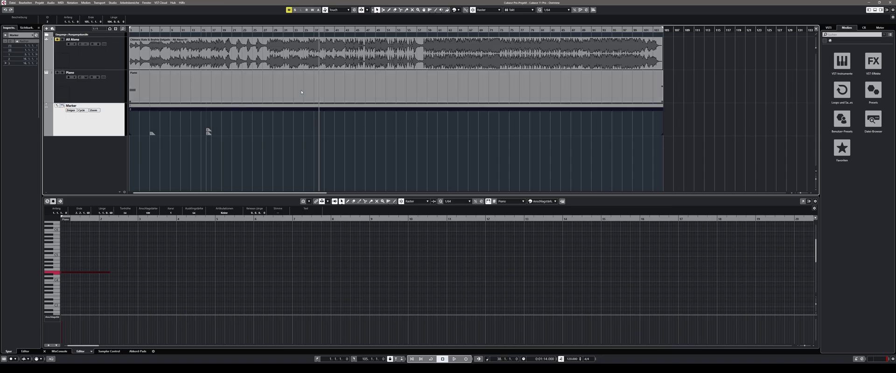
{"action": "left_click_drag", "start_coordinate": [361, 29], "coordinate": [417, 31]}
{"action": "key", "text": "KP_1"}
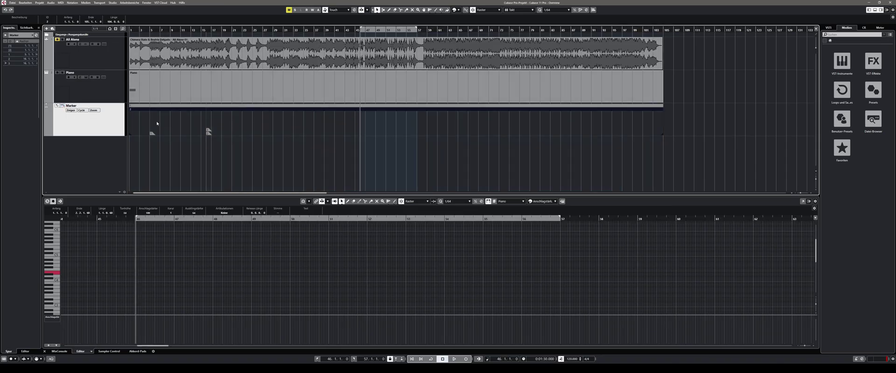
{"action": "left_click", "coordinate": [63, 106]}
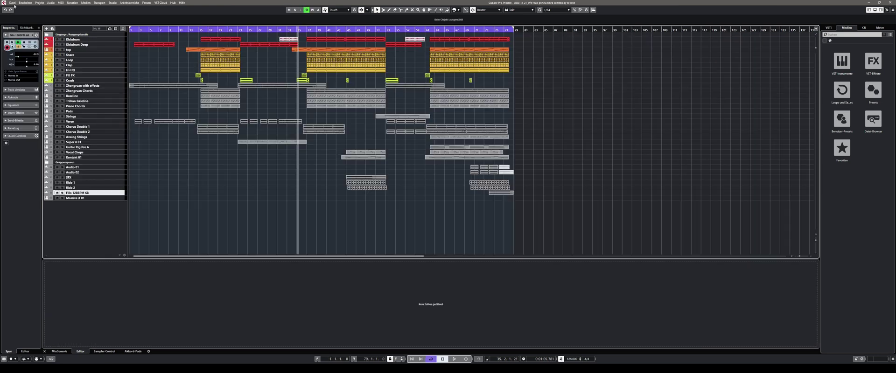
Open the audio mixdown export for multiple channels and select all tracks of the project, from Kickdrum downward, as its channels
{"action": "left_click", "coordinate": [12, 2]}
{"action": "left_click", "coordinate": [111, 76]}
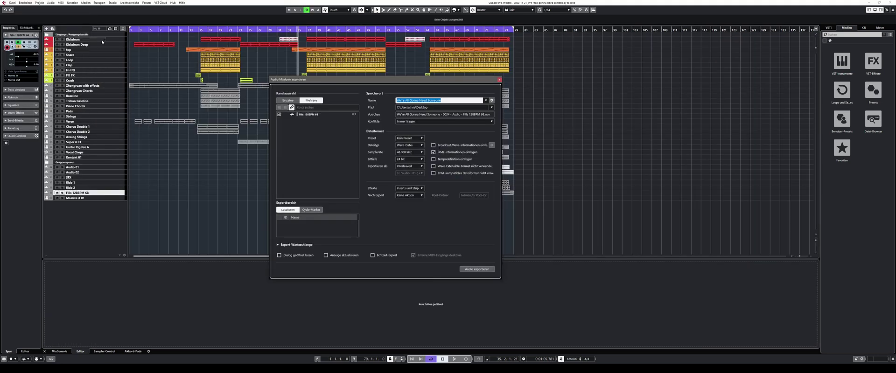
{"action": "left_click", "coordinate": [288, 101]}
{"action": "left_click", "coordinate": [311, 101]}
{"action": "left_click", "coordinate": [102, 40], "text": "shift"}
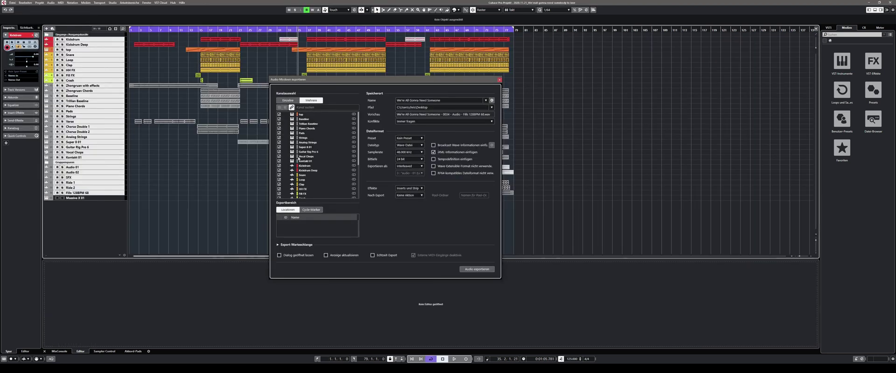
Limit the channels for export to the tracks from Baseline through Verse by selecting them in the track list
{"action": "scroll", "coordinate": [298, 158], "scroll_direction": "down", "scroll_amount": 2}
{"action": "left_click", "coordinate": [105, 95]}
{"action": "left_click", "coordinate": [109, 122], "text": "shift"}
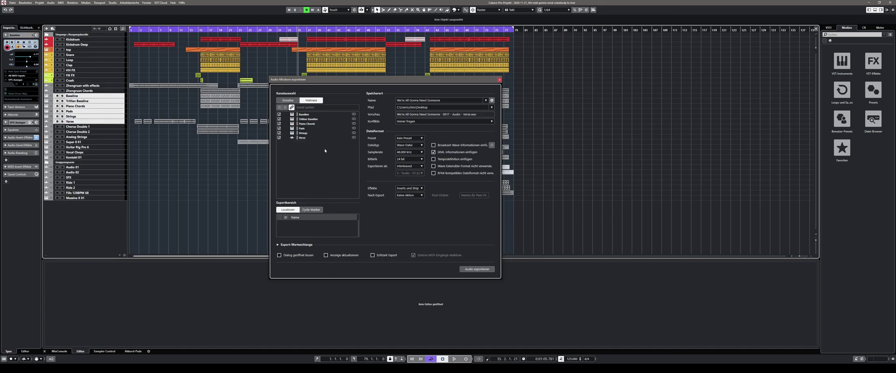
Examine the single-channel export and its choices for preset, file type, naming conflicts, sample rate, bit depth and channel format
{"action": "left_click", "coordinate": [288, 101]}
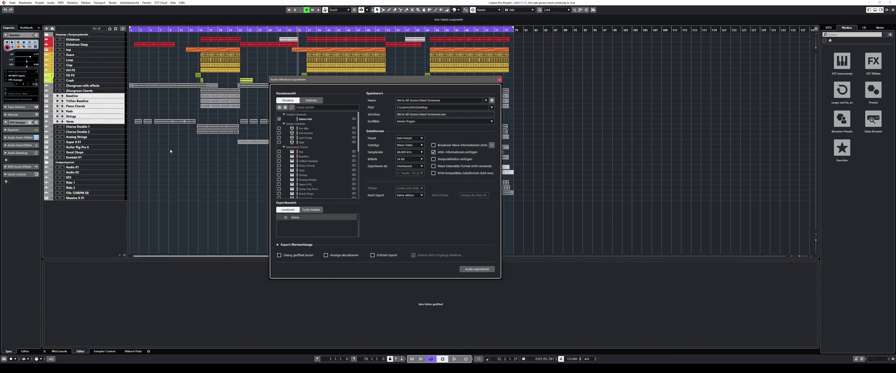
{"action": "left_click", "coordinate": [406, 145]}
{"action": "left_click", "coordinate": [413, 138]}
{"action": "left_click", "coordinate": [414, 139]}
{"action": "left_click", "coordinate": [414, 126]}
{"action": "left_click", "coordinate": [416, 152]}
{"action": "left_click", "coordinate": [425, 230]}
{"action": "left_click", "coordinate": [418, 159]}
{"action": "left_click", "coordinate": [419, 160]}
{"action": "left_click", "coordinate": [419, 167]}
{"action": "left_click", "coordinate": [436, 228]}
Switch the mixdown back to multiple channels and set the export effects to + Gruppen/Sends (CIP)
{"action": "left_click", "coordinate": [312, 100]}
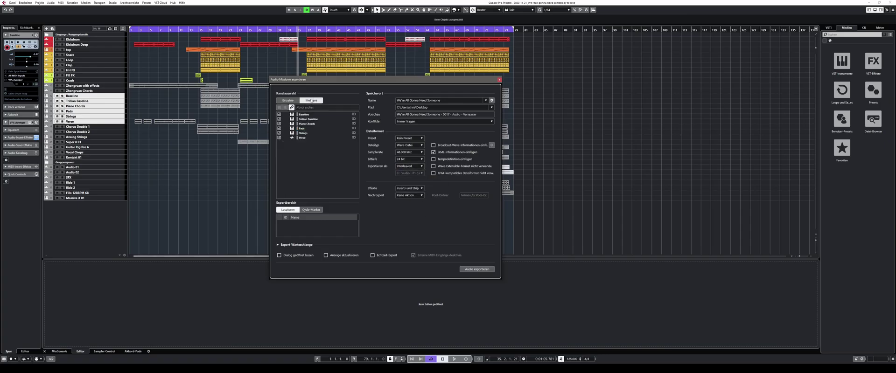
{"action": "left_click", "coordinate": [421, 188]}
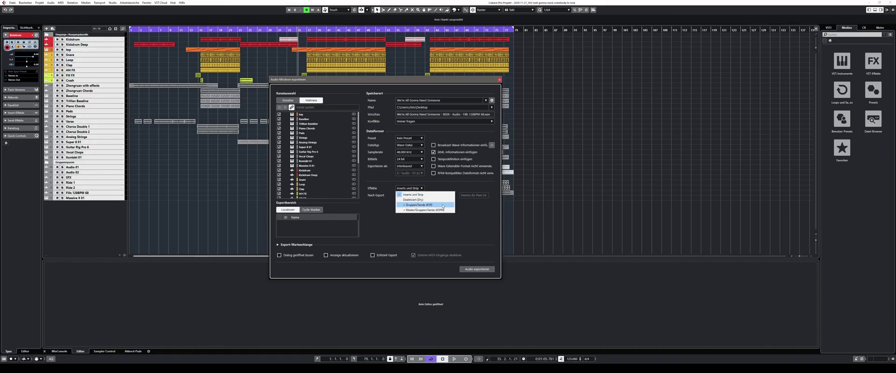
{"action": "left_click", "coordinate": [428, 210]}
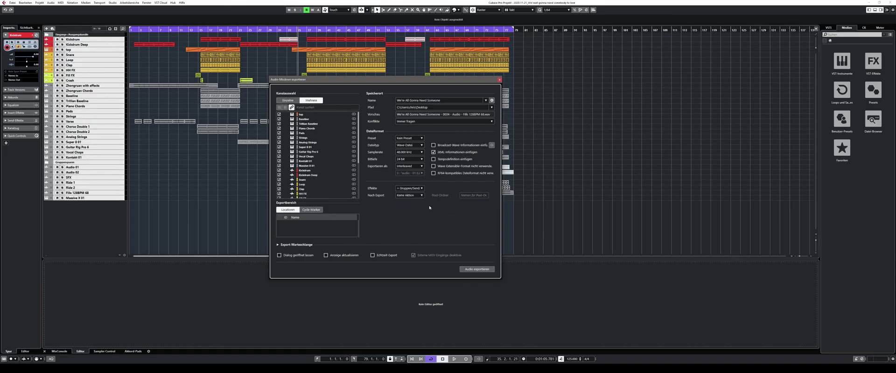